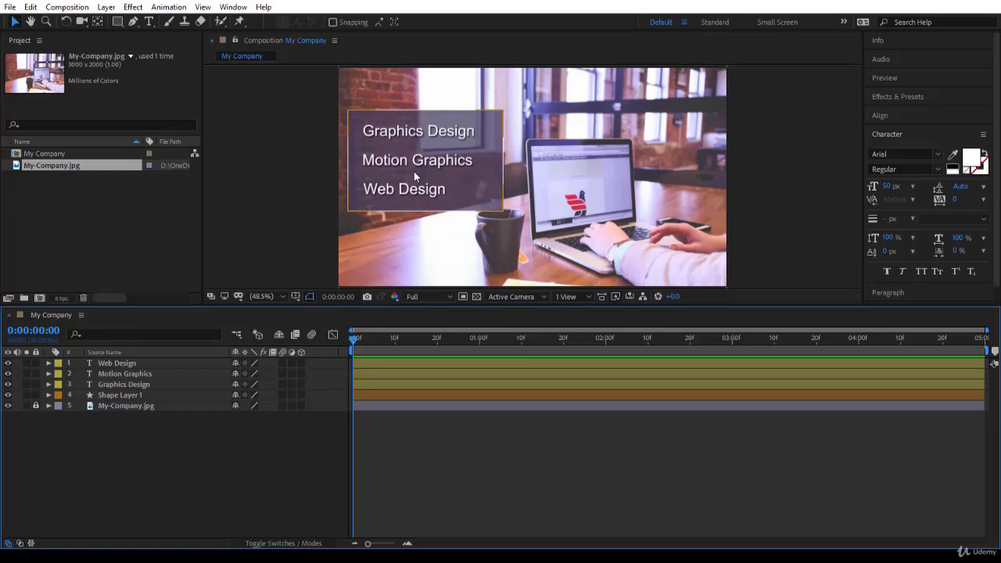
Rename Shape Layer 1, behind the titles, to 'Background' in the Timeline
{"action": "left_click", "coordinate": [147, 398]}
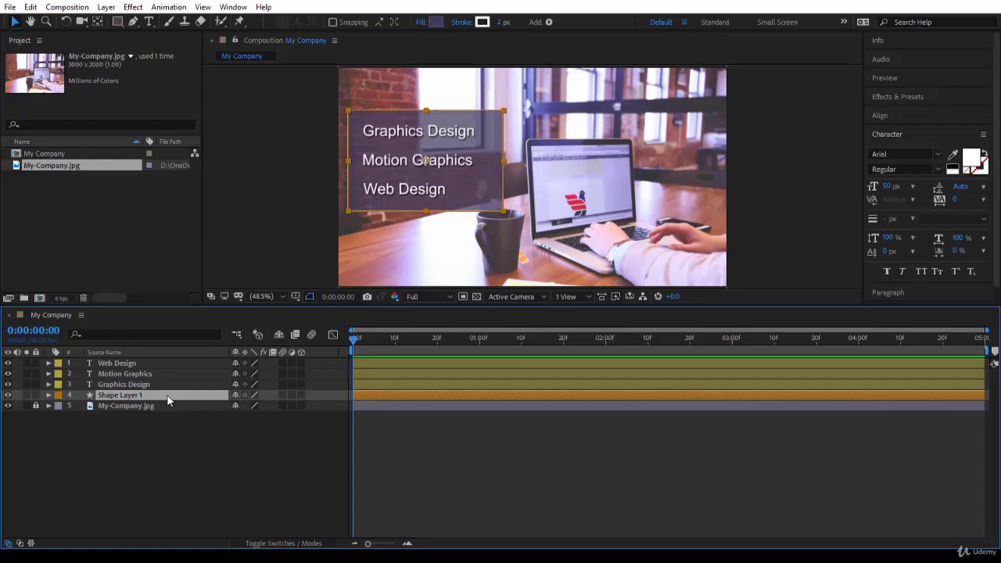
{"action": "left_click", "coordinate": [167, 394]}
{"action": "key", "text": "Return"}
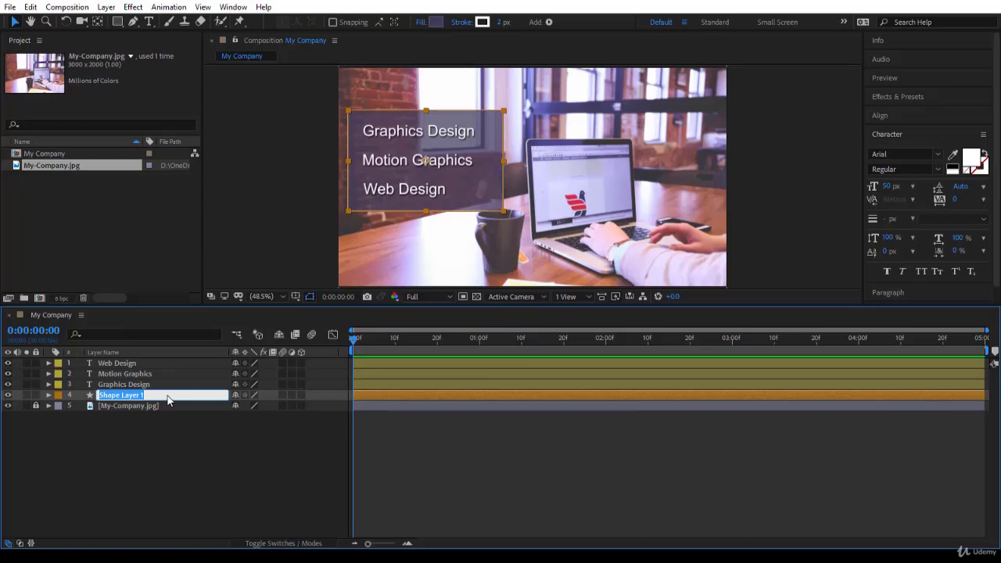
{"action": "type", "text": "Background"}
{"action": "key", "text": "Return"}
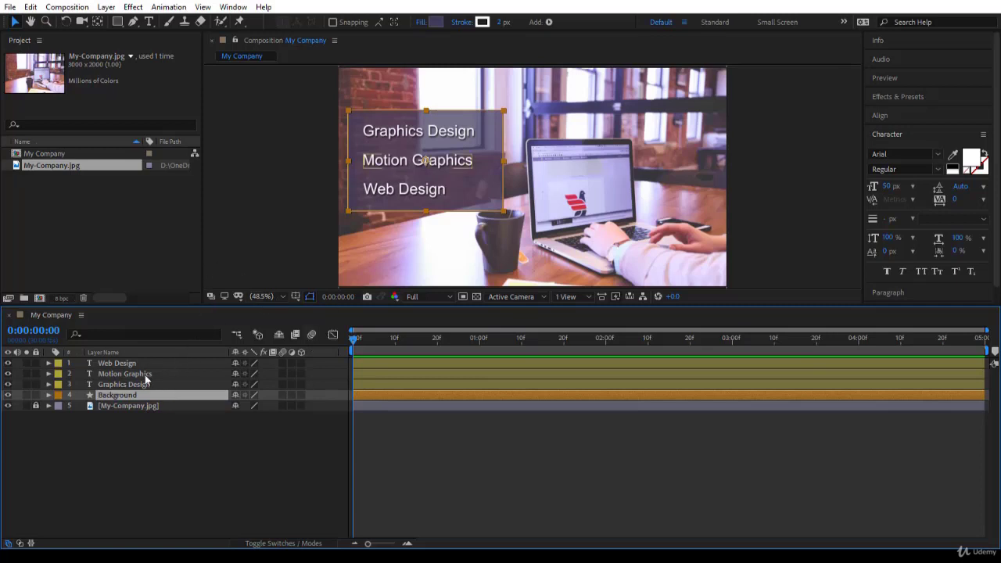
Click through the Web Design, Motion Graphics and Graphics Design text layers
{"action": "left_click", "coordinate": [149, 365]}
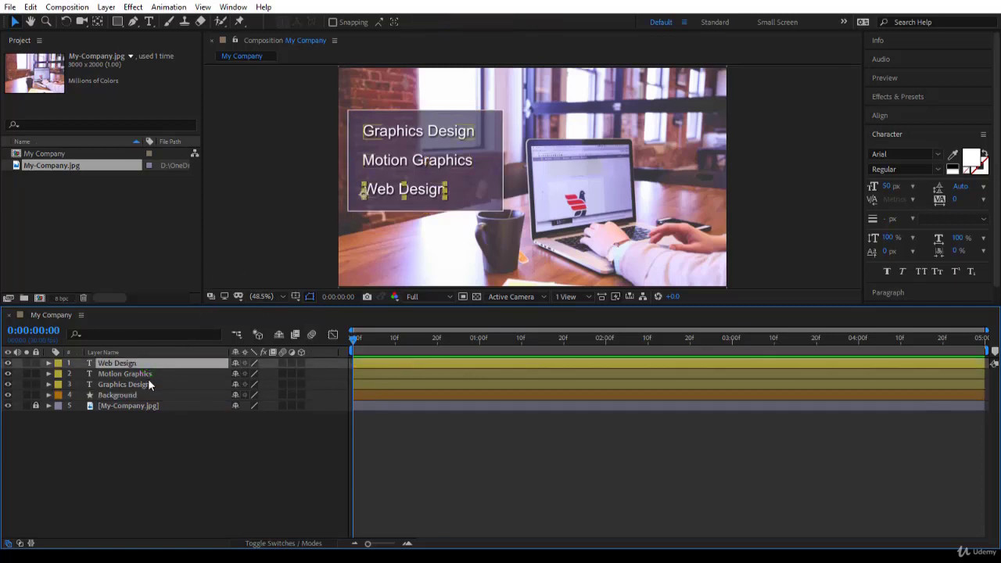
{"action": "left_click", "coordinate": [149, 375]}
{"action": "left_click", "coordinate": [149, 384]}
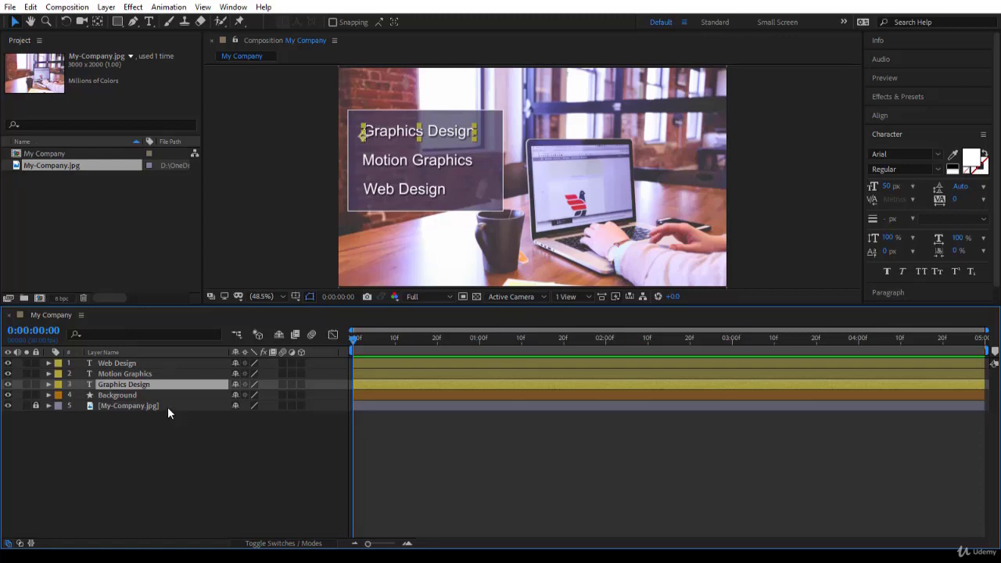
Inspect Web Design's Transform properties, then select Graphics Design through Web Design together
{"action": "left_click", "coordinate": [51, 366]}
{"action": "left_click", "coordinate": [49, 363]}
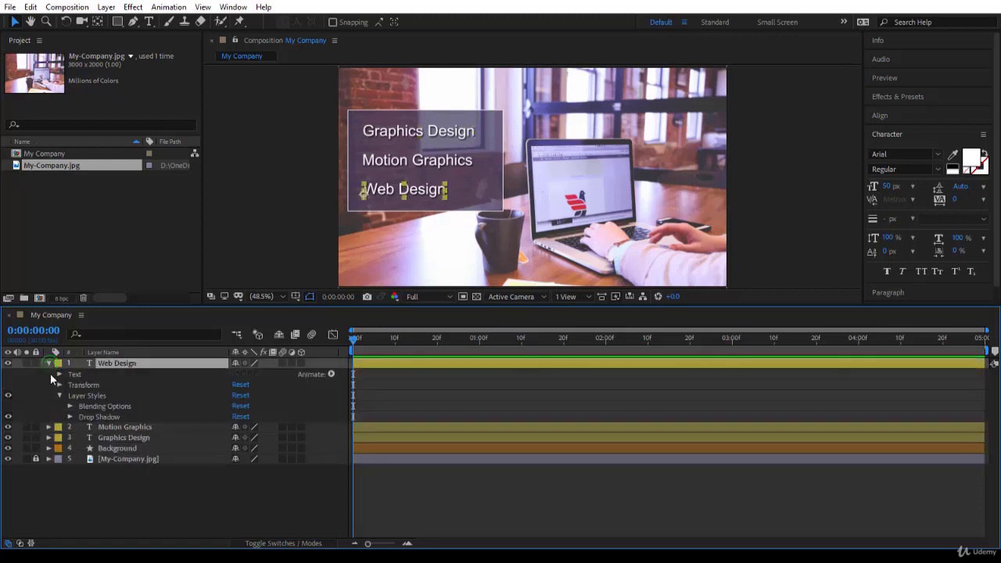
{"action": "left_click", "coordinate": [59, 385]}
{"action": "left_click", "coordinate": [48, 363]}
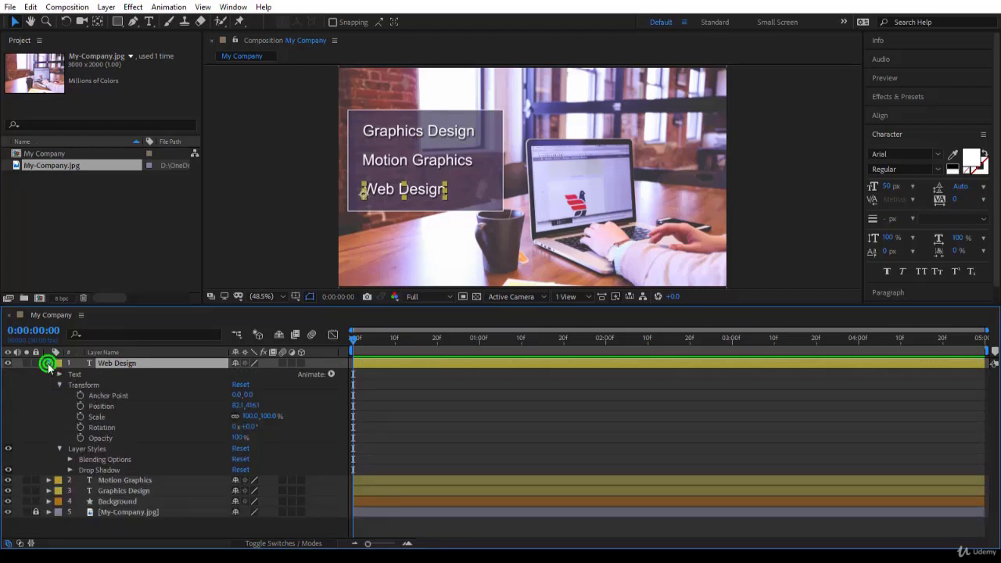
{"action": "left_click", "coordinate": [159, 385]}
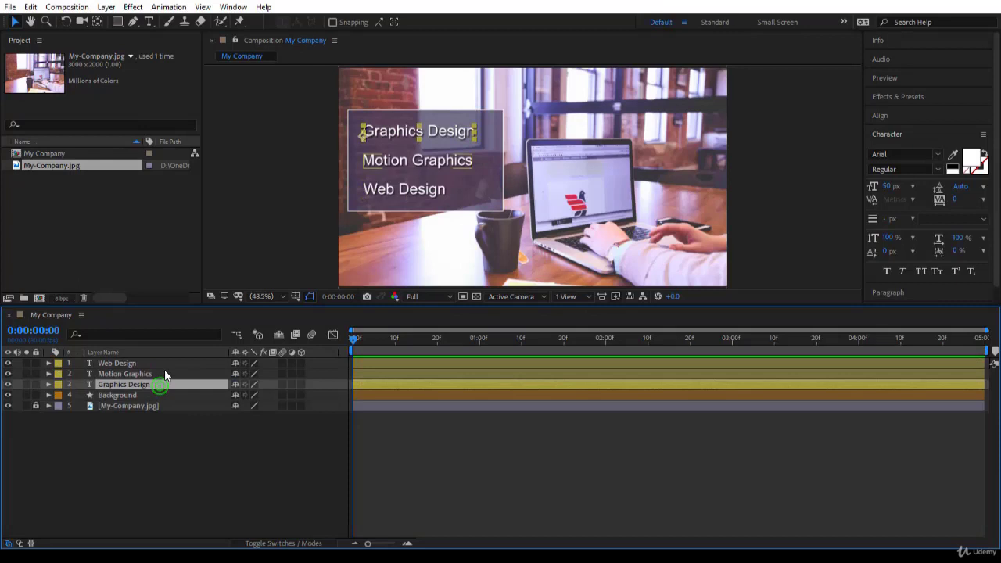
{"action": "left_click", "coordinate": [163, 365], "text": "shift"}
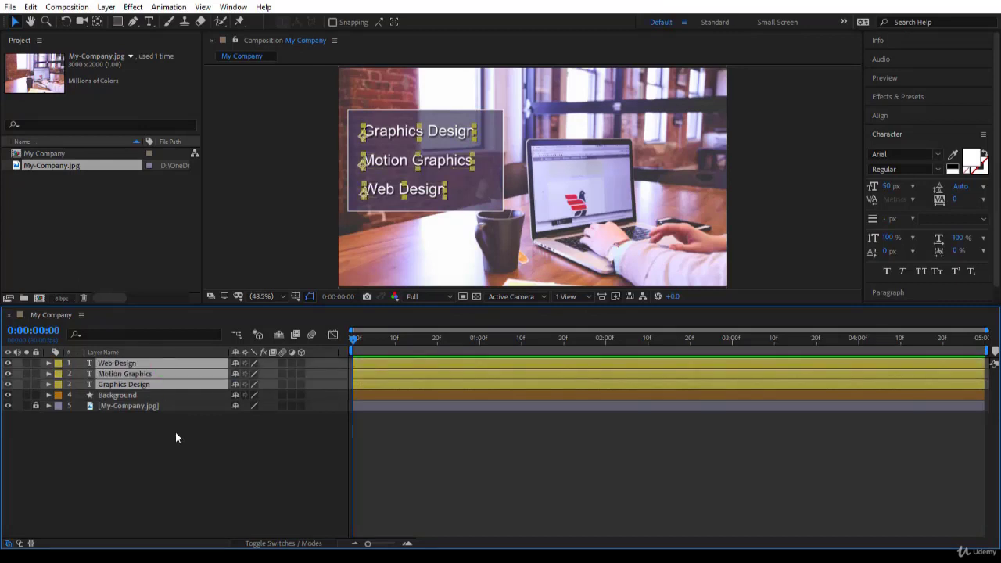
Try the S, P, T, R shortcuts, then show only Scale and Opacity for the three titles
{"action": "key", "text": "s"}
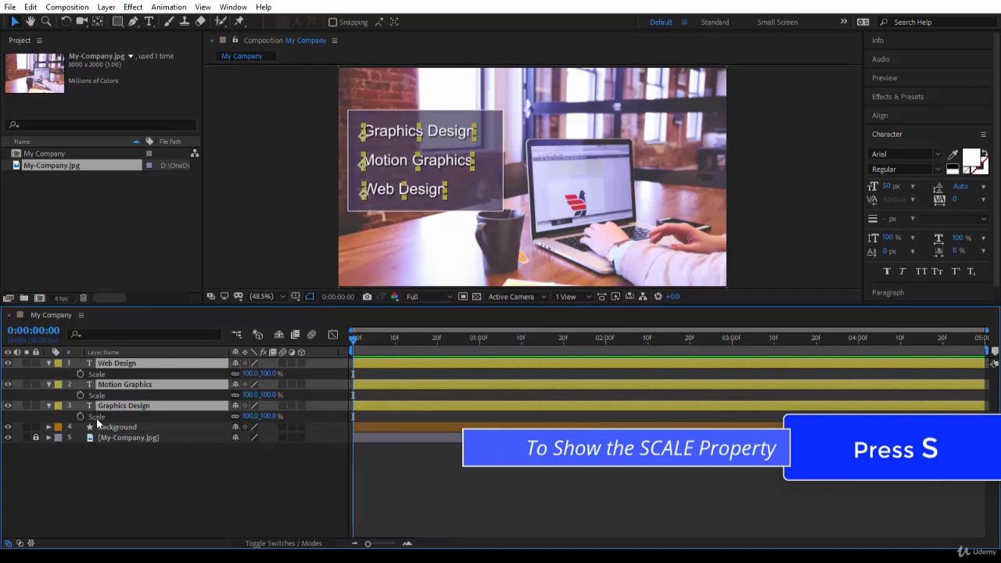
{"action": "key", "text": "p"}
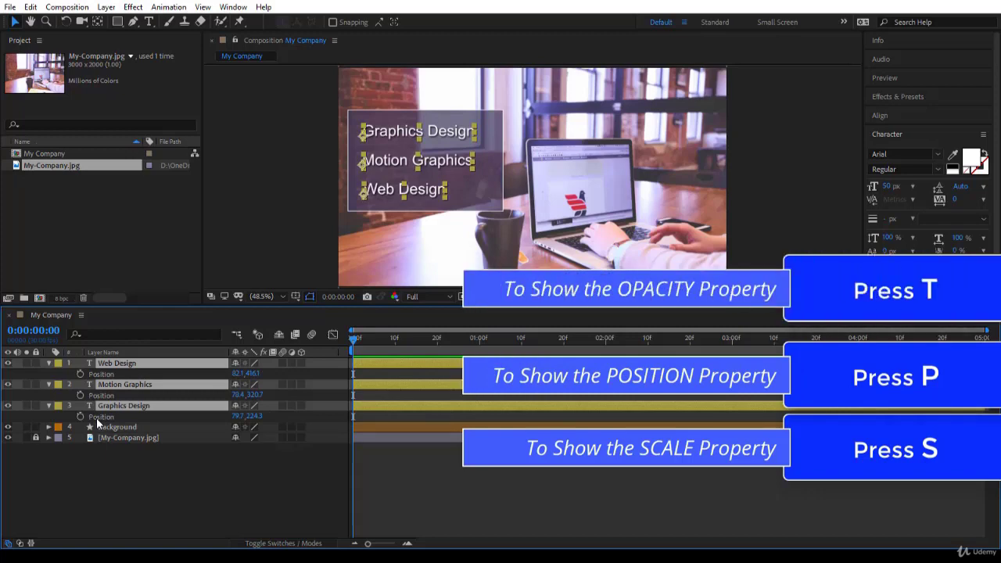
{"action": "key", "text": "t"}
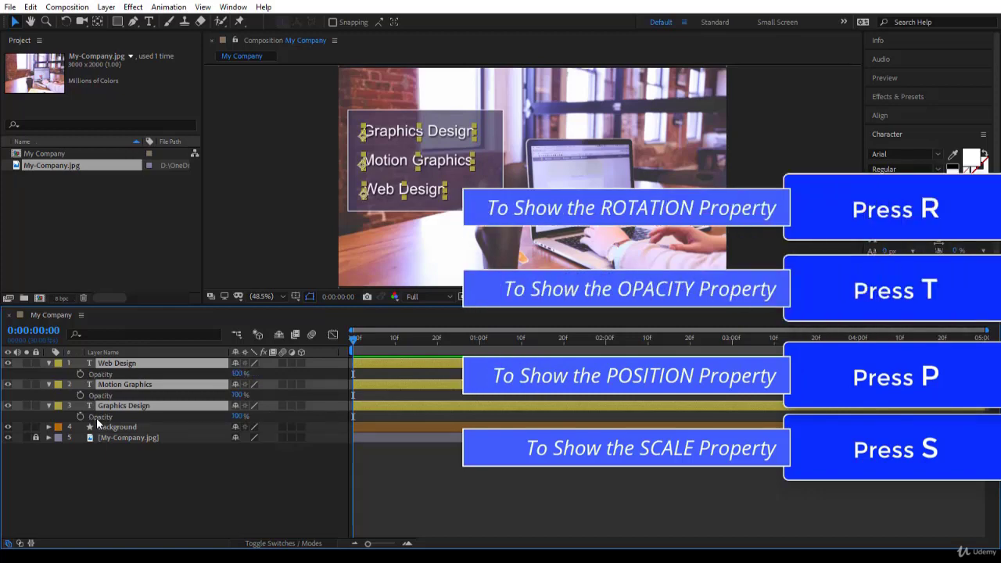
{"action": "key", "text": "r"}
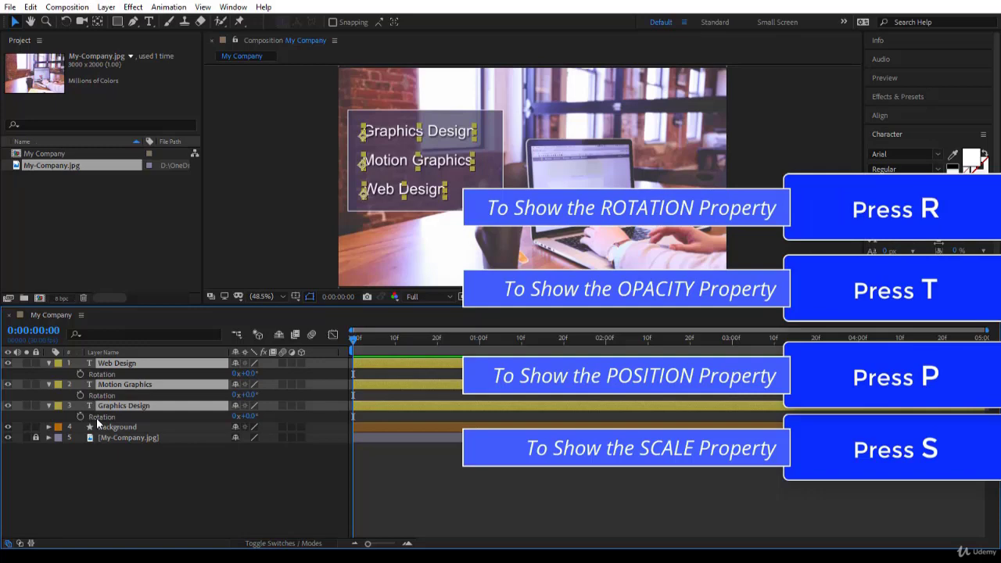
{"action": "key", "text": "s"}
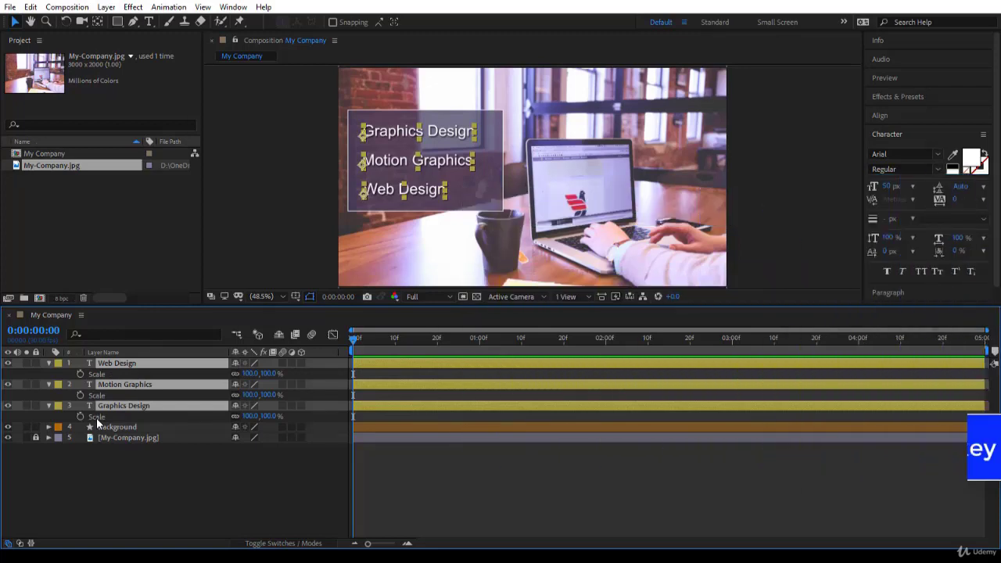
{"action": "key", "text": "shift+t"}
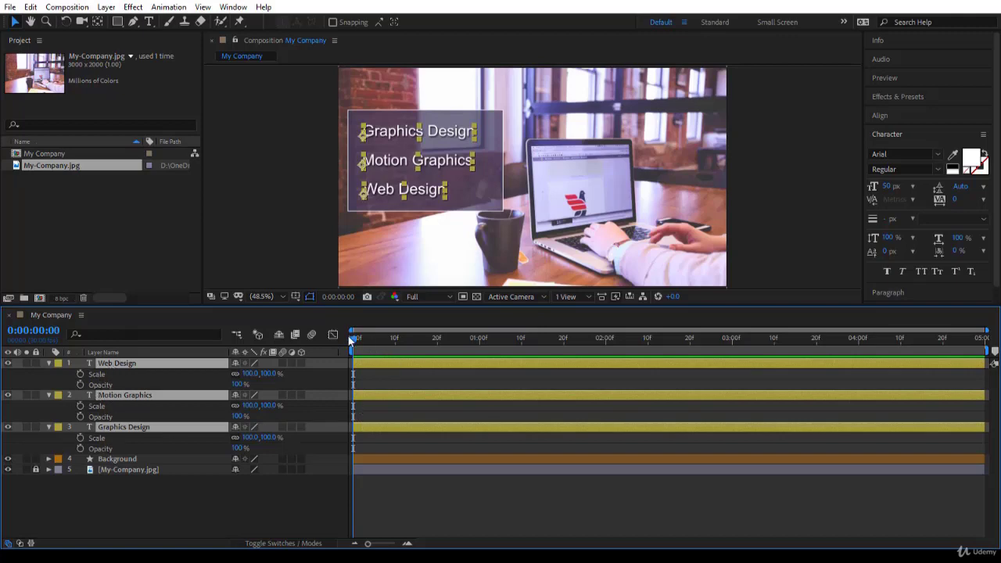
At 0:00:01:00, add Scale and Opacity keyframes to all three title layers
{"action": "left_click_drag", "start_coordinate": [352, 338], "coordinate": [479, 339]}
{"action": "key", "text": "alt+shift+s"}
{"action": "key", "text": "alt+shift+t"}
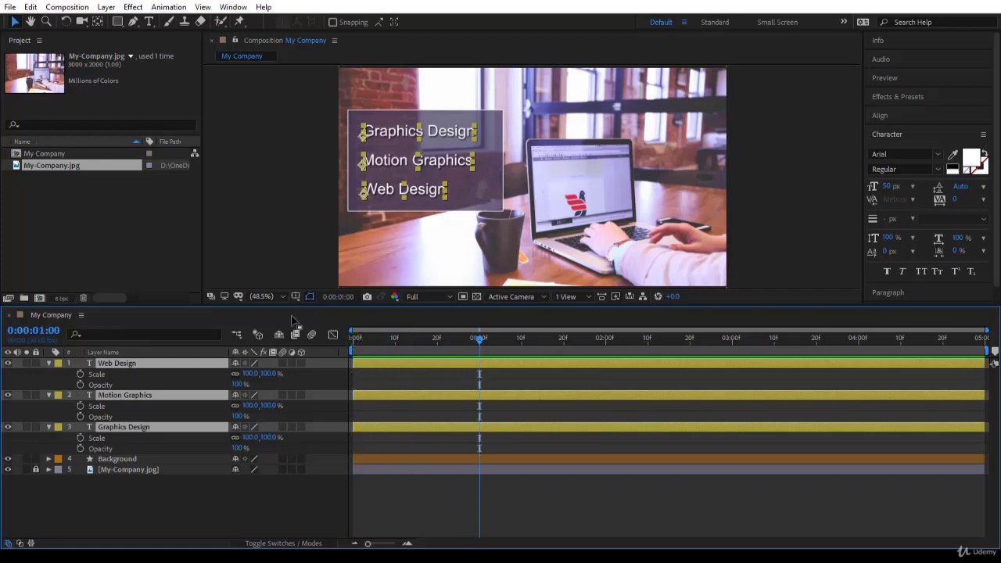
{"action": "left_click", "coordinate": [81, 374]}
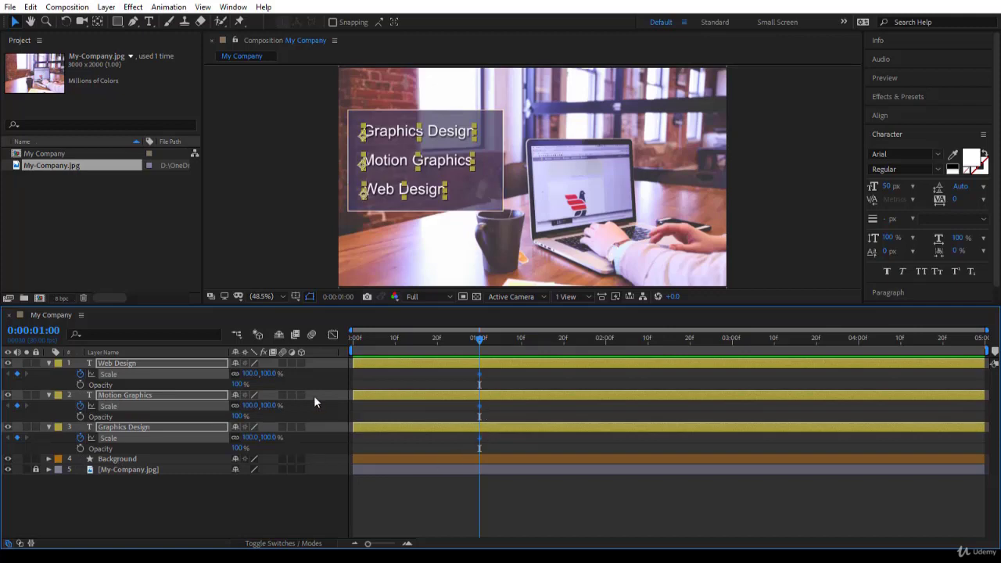
{"action": "left_click", "coordinate": [80, 385]}
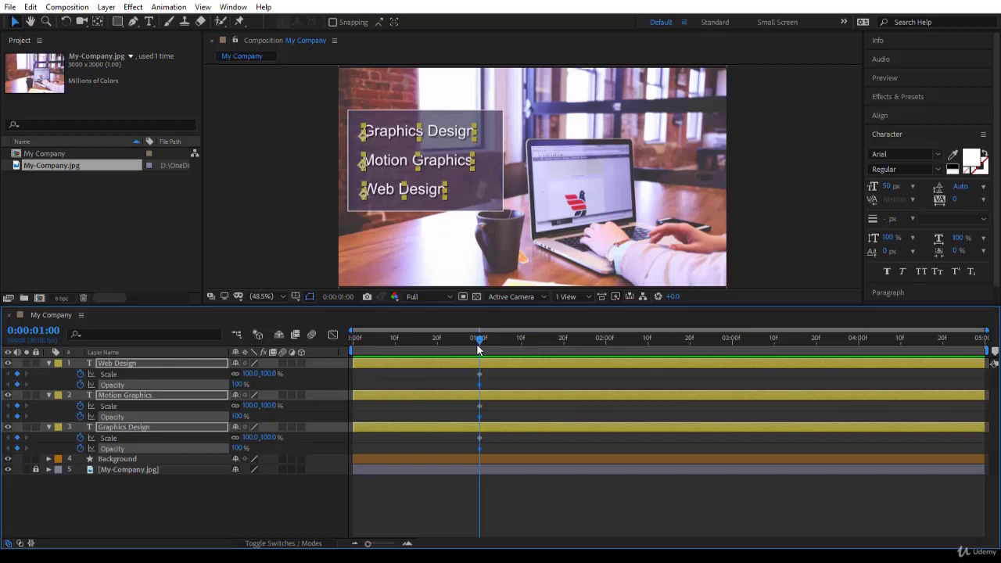
{"action": "key", "text": "y"}
{"action": "left_click", "coordinate": [266, 373]}
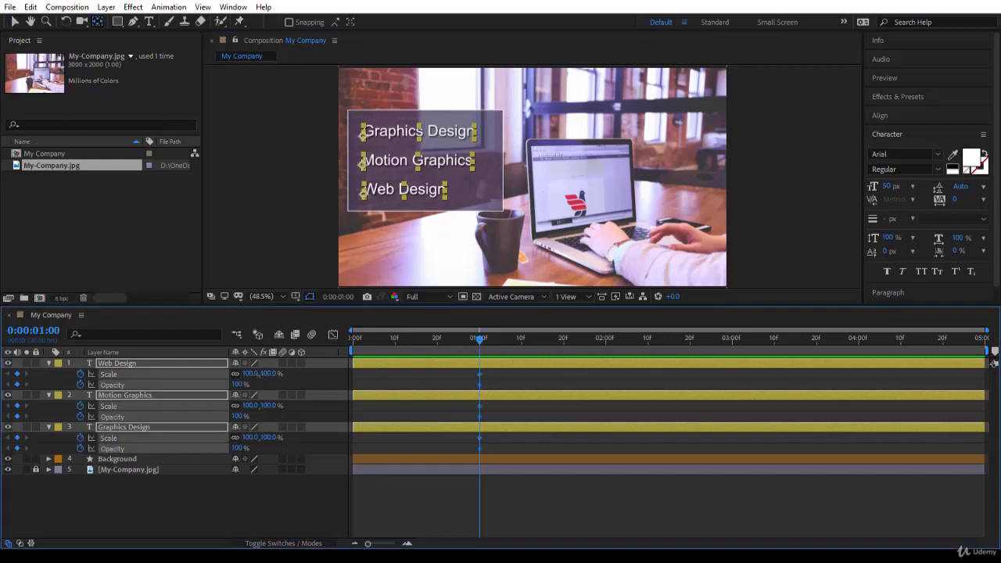
{"action": "mouse_move", "coordinate": [258, 373]}
{"action": "left_mouse_down"}
{"action": "mouse_move", "coordinate": [223, 374]}
{"action": "mouse_move", "coordinate": [287, 387]}
{"action": "mouse_move", "coordinate": [271, 385]}
{"action": "left_mouse_up"}
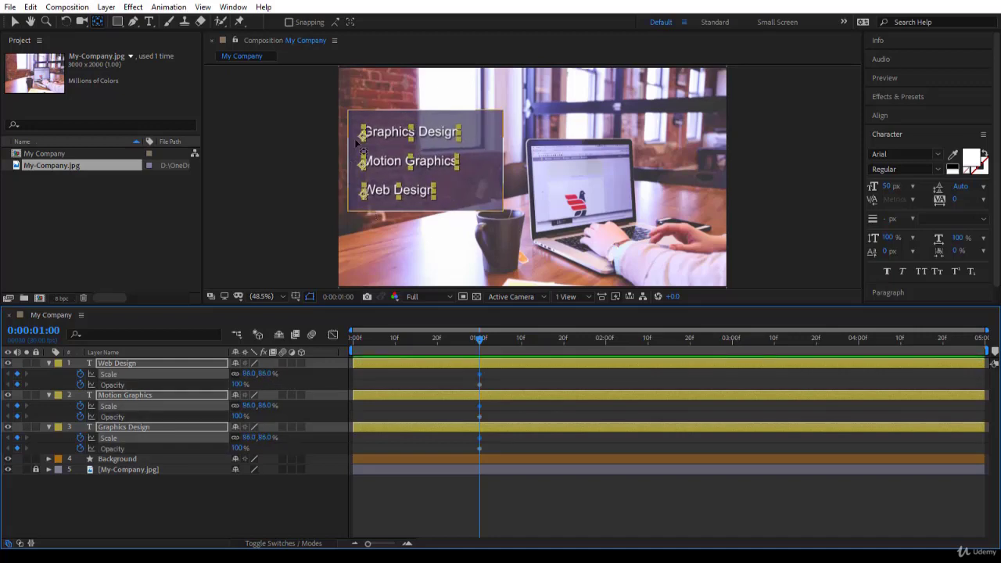
{"action": "left_click", "coordinate": [885, 291]}
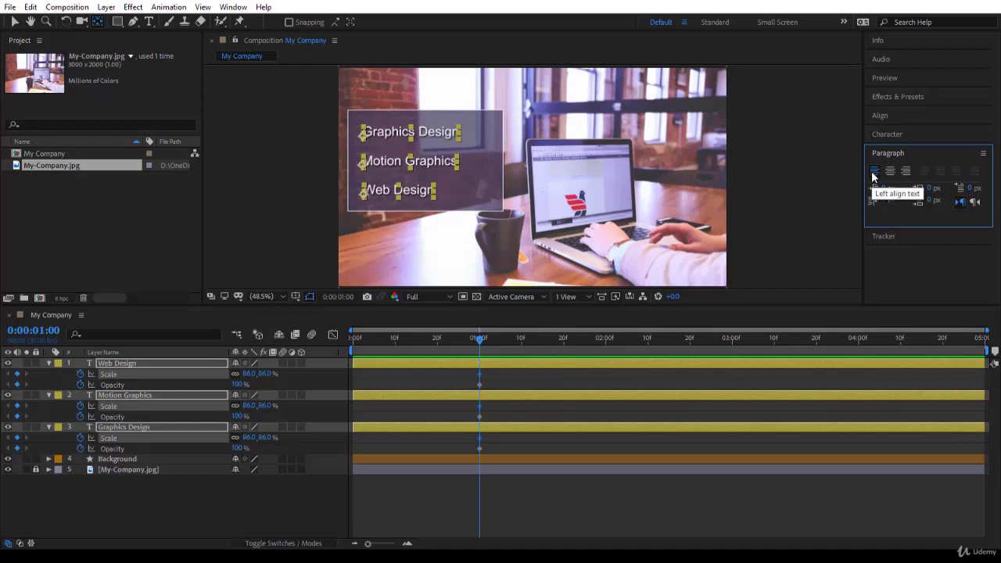
{"action": "left_click", "coordinate": [266, 374]}
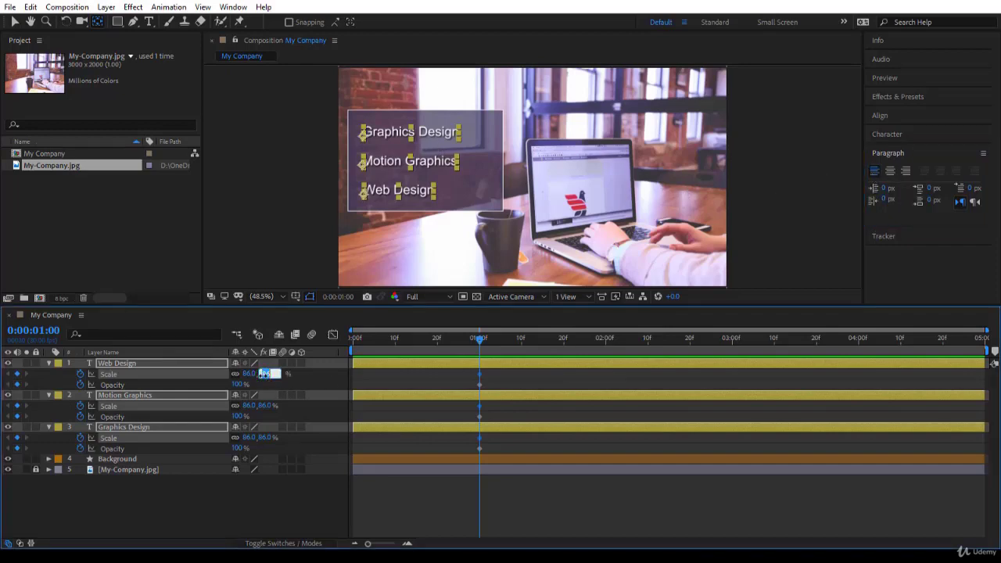
{"action": "type", "text": "400"}
{"action": "key", "text": "Return"}
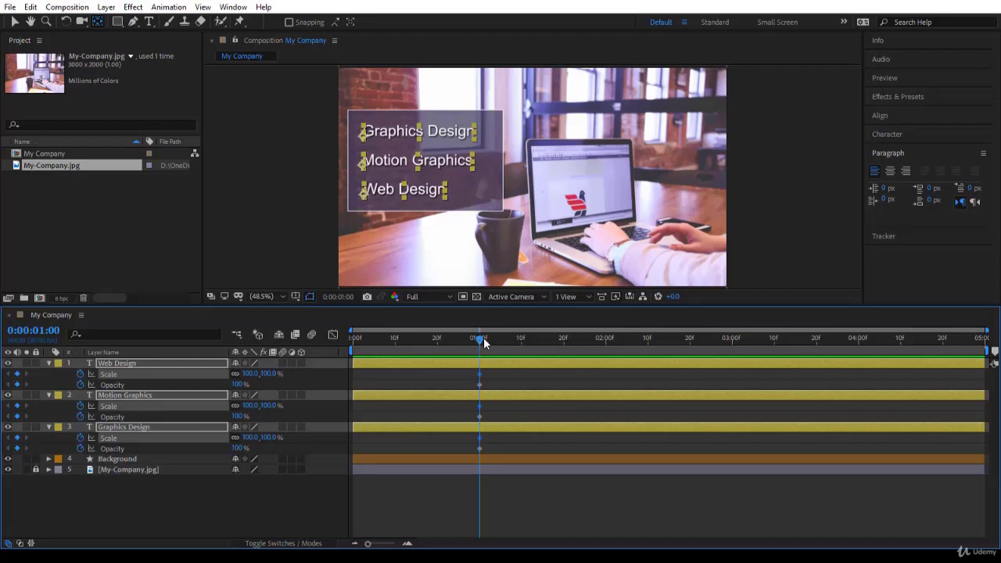
At 0:00:00:00, set the three titles' Scale to 0% and Opacity to 0%
{"action": "left_click_drag", "start_coordinate": [479, 338], "coordinate": [332, 349]}
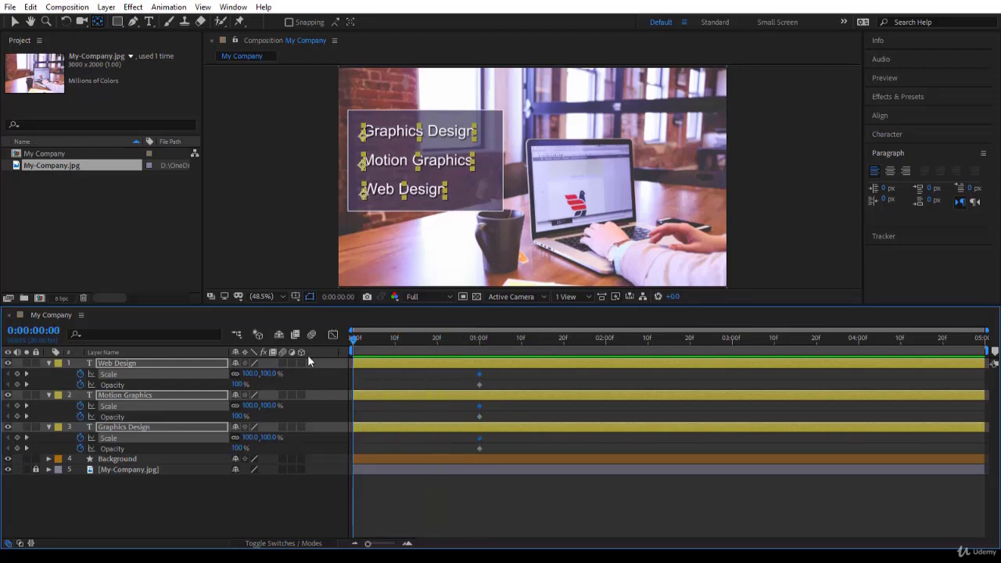
{"action": "left_click", "coordinate": [269, 374]}
{"action": "type", "text": "0"}
{"action": "key", "text": "Return"}
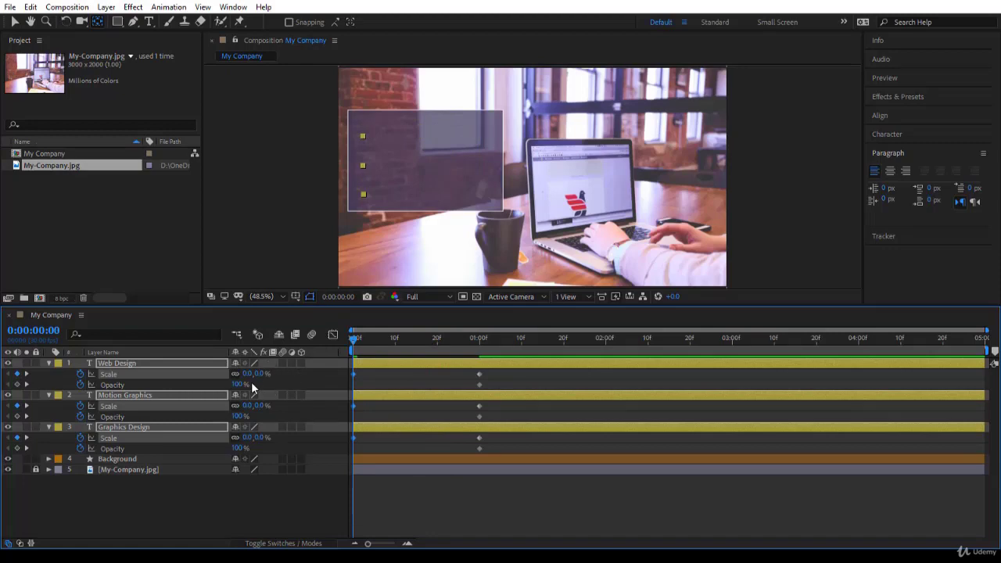
{"action": "left_click", "coordinate": [238, 385]}
{"action": "type", "text": "0"}
{"action": "key", "text": "Return"}
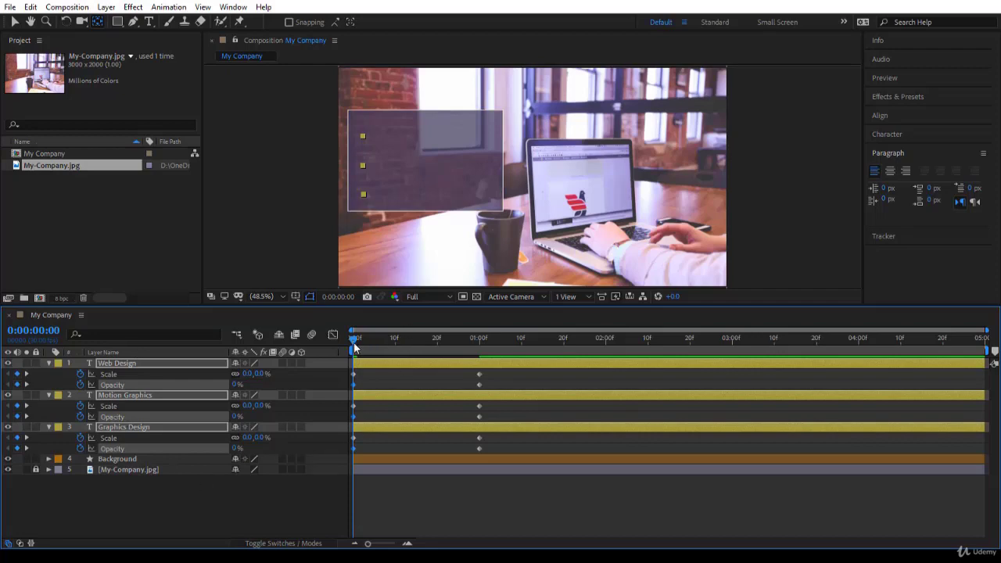
{"action": "left_click_drag", "start_coordinate": [353, 339], "coordinate": [354, 363]}
{"action": "left_click", "coordinate": [393, 509]}
{"action": "key", "text": "space"}
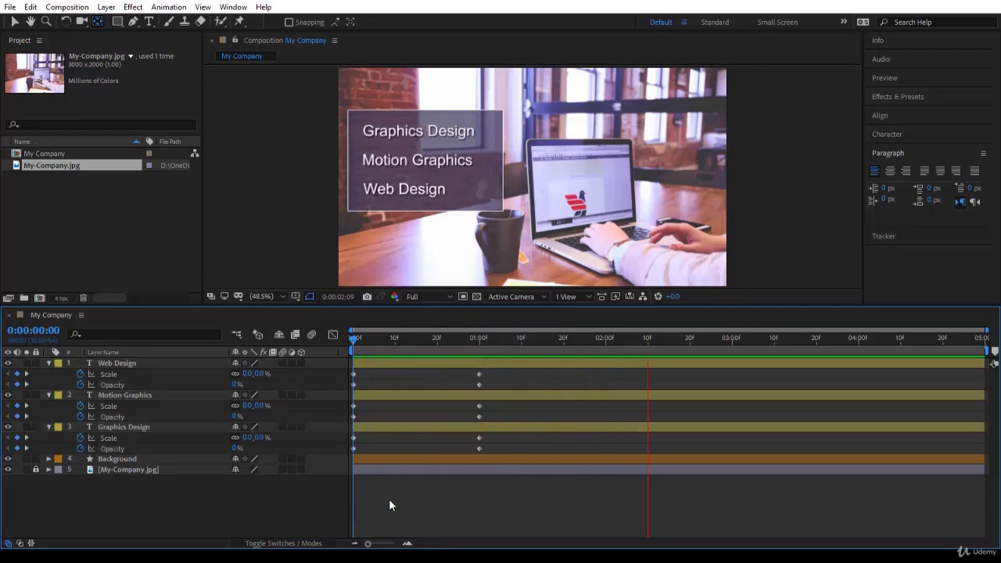
{"action": "left_click", "coordinate": [356, 342]}
{"action": "left_click_drag", "start_coordinate": [357, 344], "coordinate": [487, 374]}
End the work area at the two-second mark with N
{"action": "left_click_drag", "start_coordinate": [650, 375], "coordinate": [603, 363]}
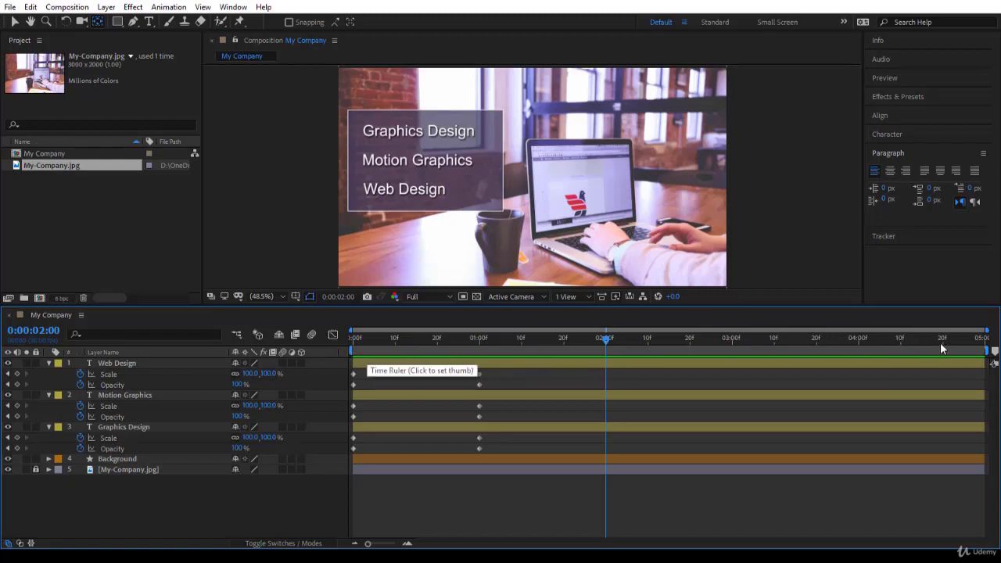
{"action": "mouse_move", "coordinate": [992, 351]}
{"action": "left_mouse_down"}
{"action": "mouse_move", "coordinate": [603, 368]}
{"action": "mouse_move", "coordinate": [785, 372]}
{"action": "mouse_move", "coordinate": [985, 353]}
{"action": "left_mouse_up"}
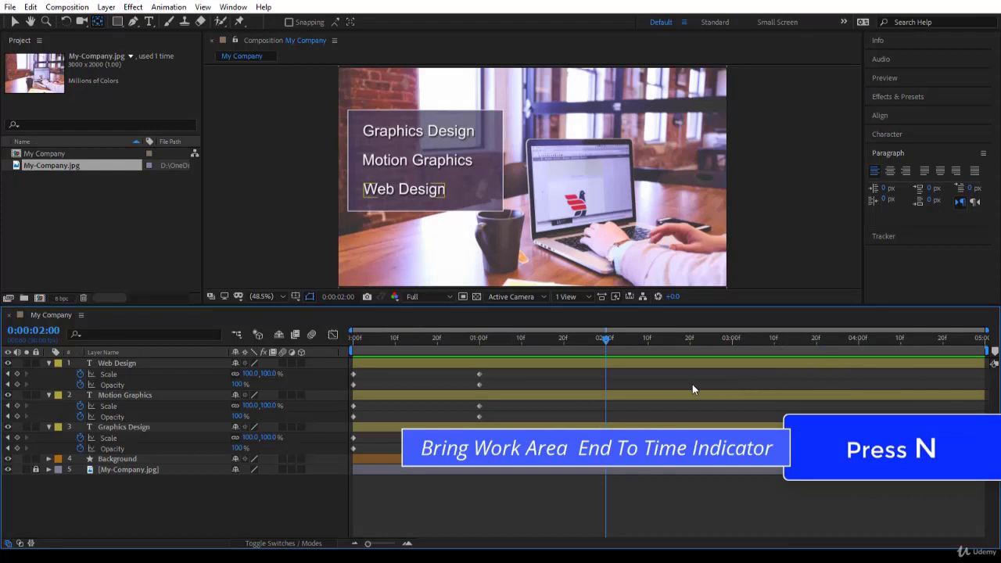
{"action": "key", "text": "n"}
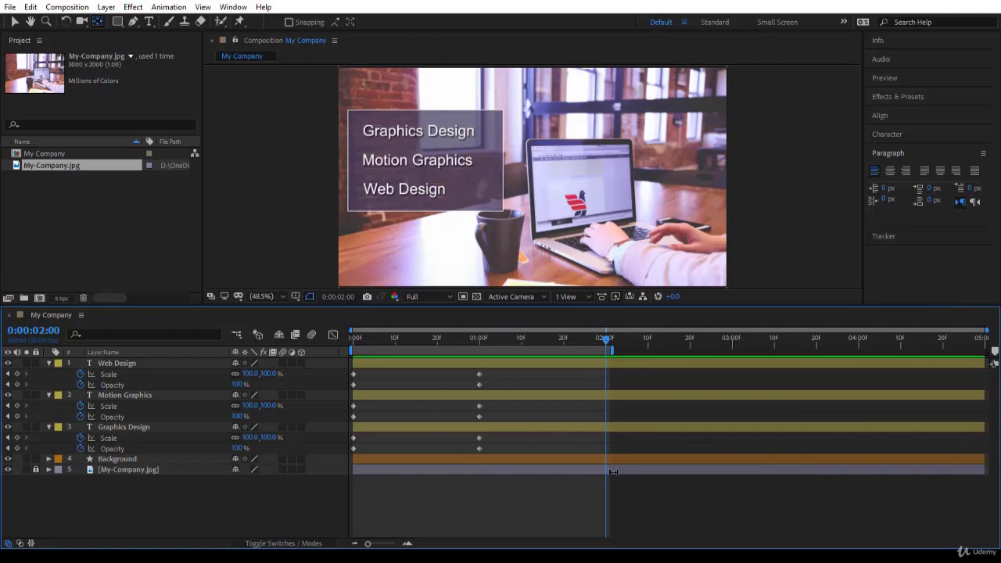
Preview the titles growing and fading in, then return to the first frame
{"action": "left_click", "coordinate": [603, 460]}
{"action": "left_click", "coordinate": [601, 426]}
{"action": "key", "text": "space"}
{"action": "left_click_drag", "start_coordinate": [603, 343], "coordinate": [325, 378]}
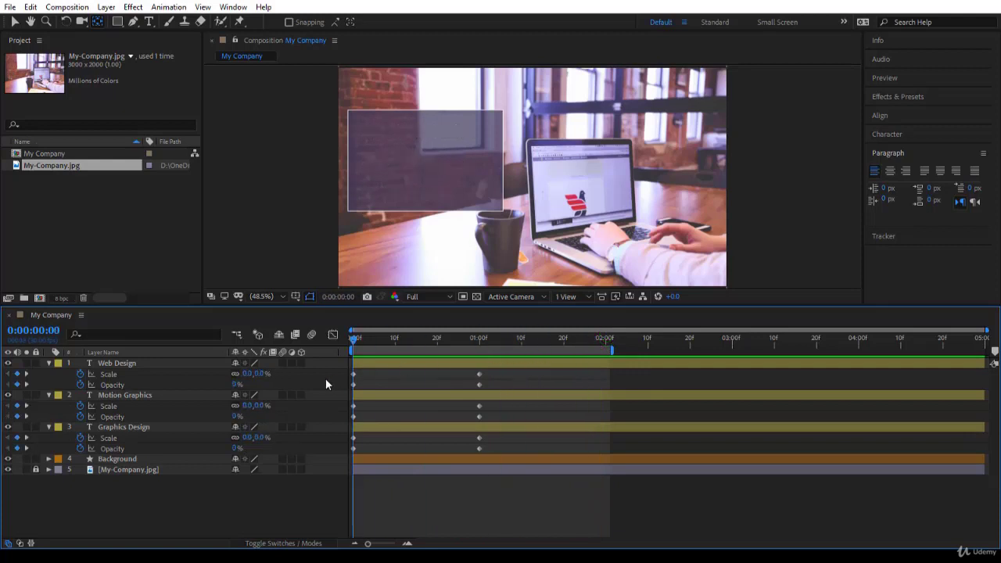
{"action": "key", "text": "y"}
Show the Background layer's Position and jump to the keyframe at one second
{"action": "left_click", "coordinate": [13, 24]}
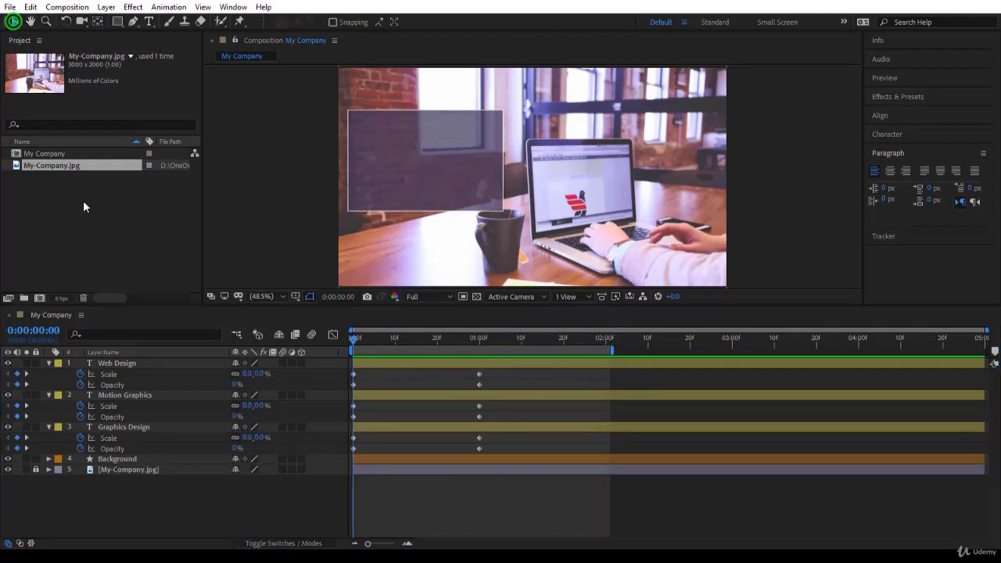
{"action": "left_click", "coordinate": [118, 460]}
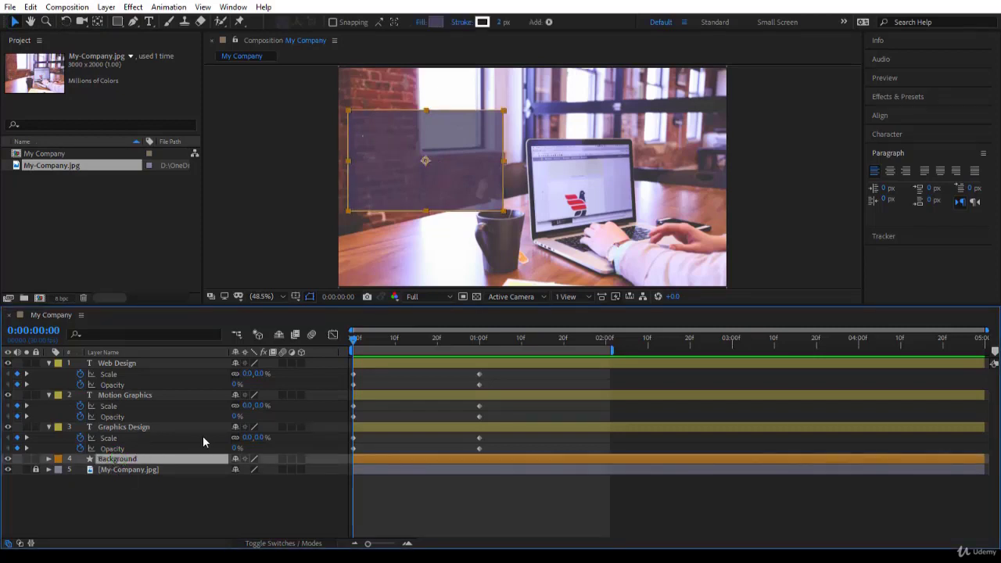
{"action": "key", "text": "p"}
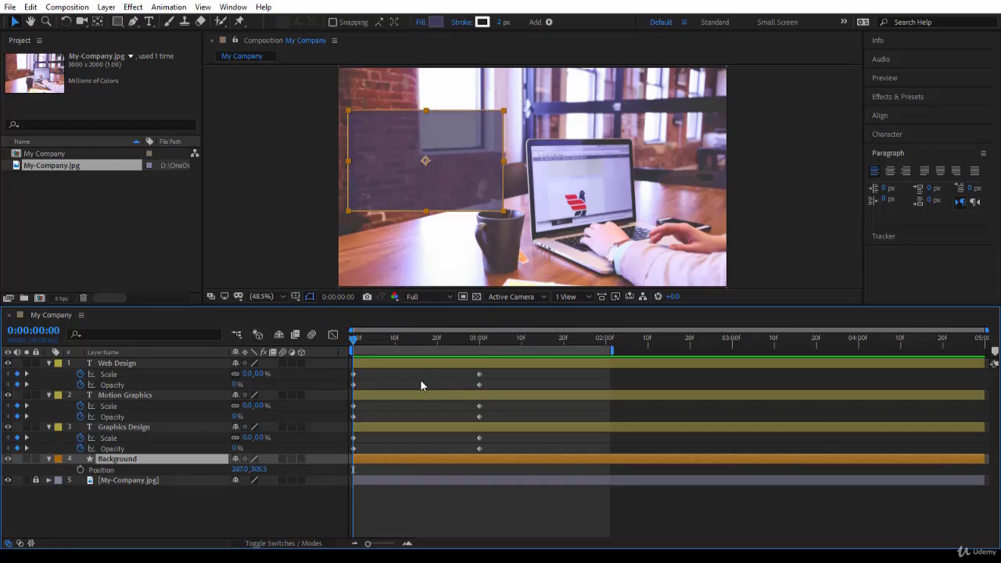
{"action": "left_click", "coordinate": [27, 439]}
{"action": "left_click", "coordinate": [7, 437]}
{"action": "key", "text": "k"}
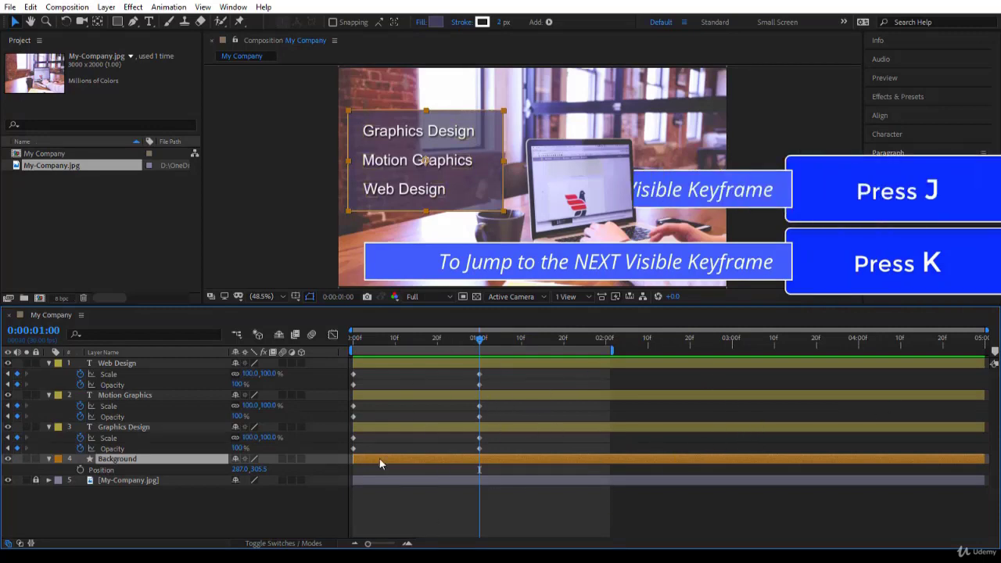
{"action": "key", "text": "j"}
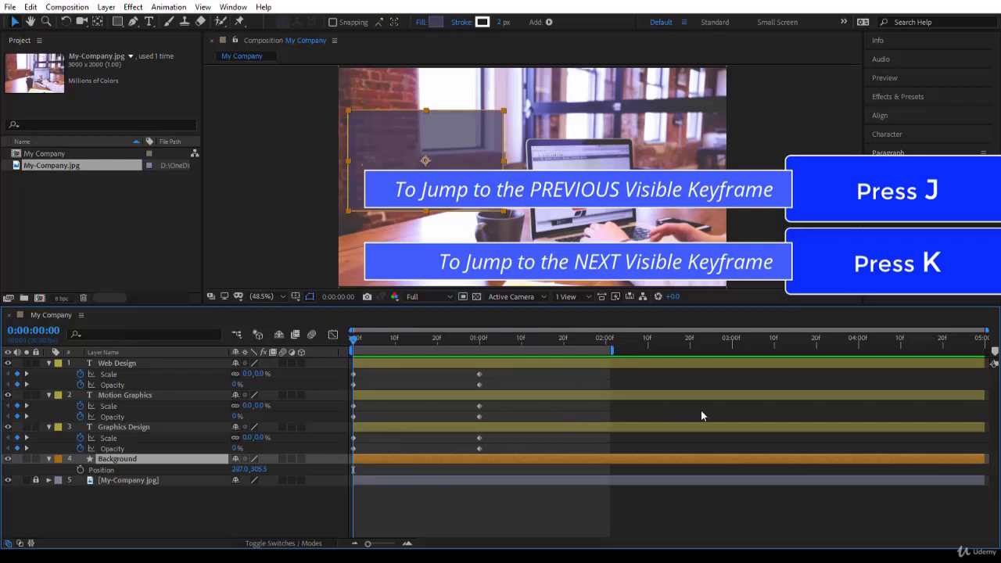
{"action": "key", "text": "k"}
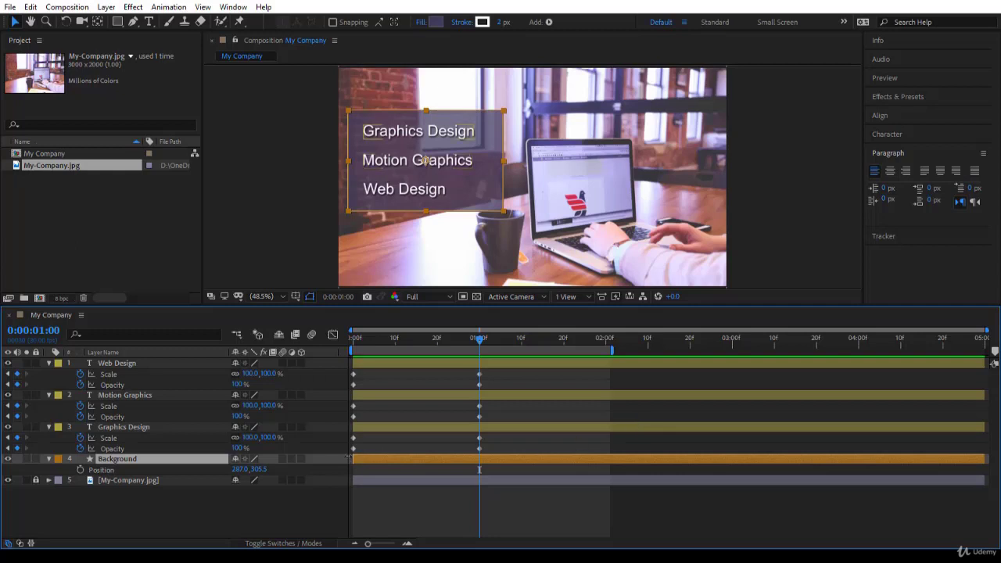
Keyframe Background's Position at 0:00:01:00 (287.0, 305.5), then return to frame 0
{"action": "left_click", "coordinate": [80, 469]}
{"action": "left_click", "coordinate": [477, 344]}
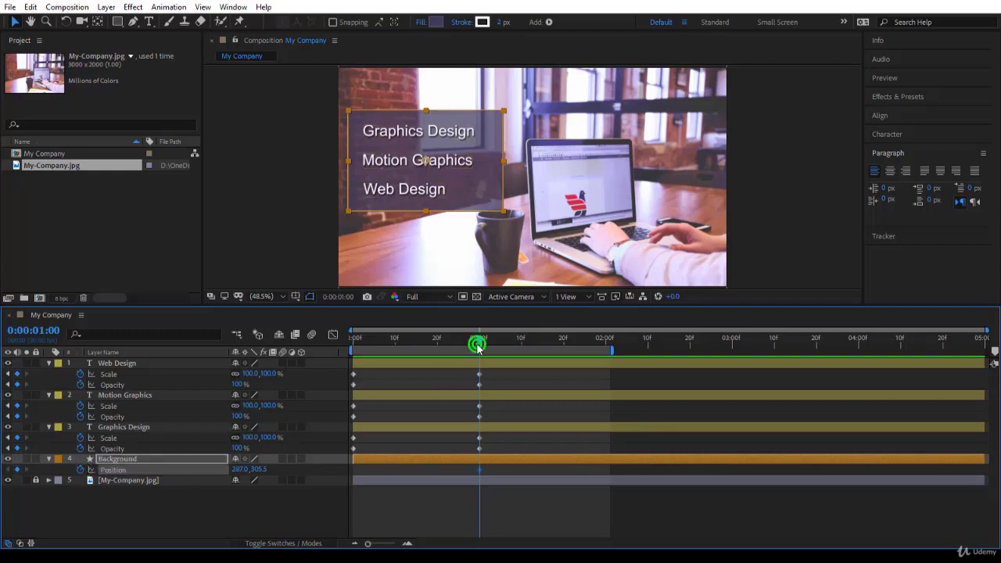
{"action": "left_click_drag", "start_coordinate": [477, 344], "coordinate": [348, 349]}
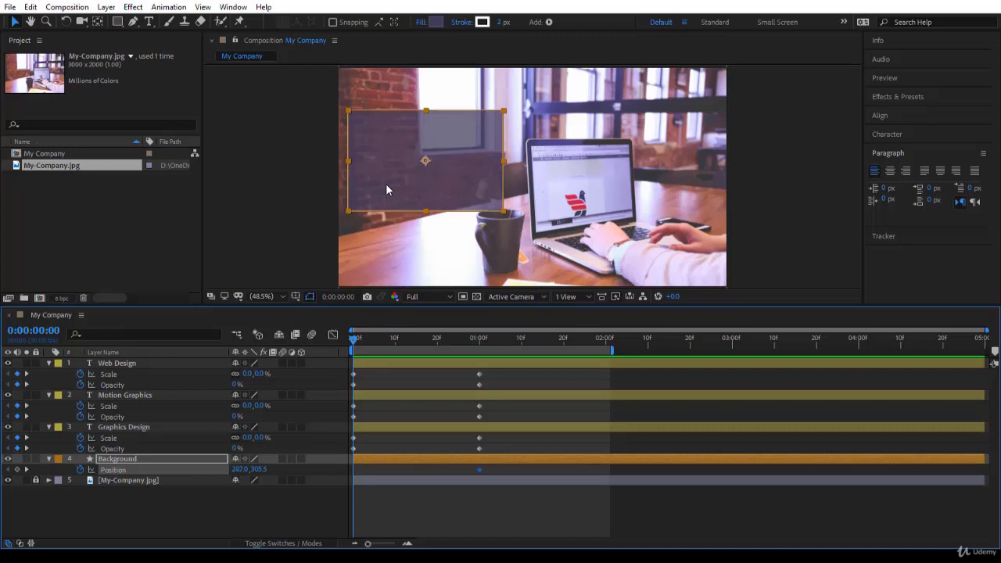
At frame 0, move the Background box off the left edge to -260.0, 305.5 and preview
{"action": "mouse_move", "coordinate": [386, 183]}
{"action": "left_mouse_down"}
{"action": "mouse_move", "coordinate": [306, 200]}
{"action": "mouse_move", "coordinate": [297, 172]}
{"action": "mouse_move", "coordinate": [299, 188]}
{"action": "mouse_move", "coordinate": [398, 182]}
{"action": "mouse_move", "coordinate": [338, 189]}
{"action": "mouse_move", "coordinate": [381, 185]}
{"action": "left_mouse_up"}
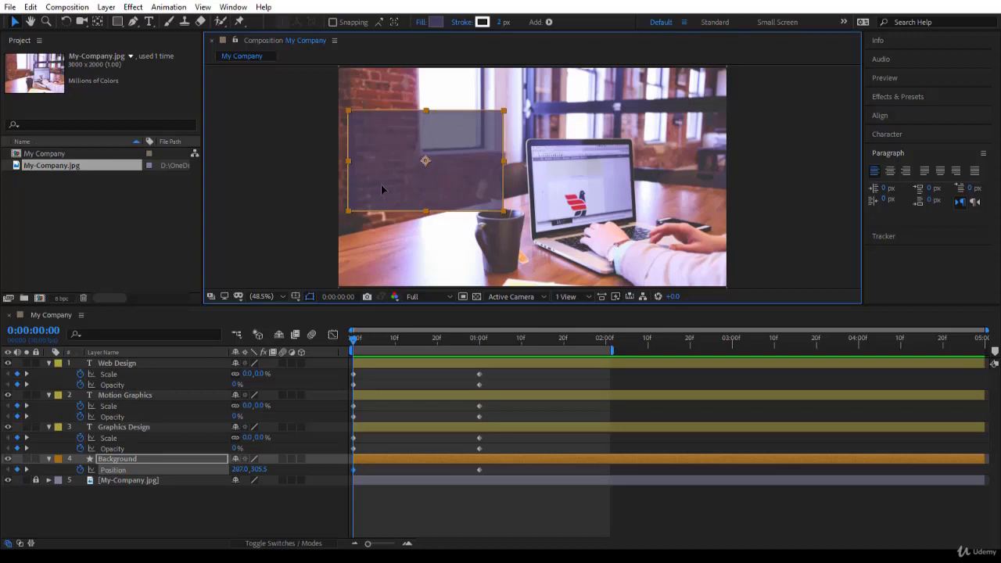
{"action": "left_click_drag", "start_coordinate": [381, 184], "coordinate": [213, 224]}
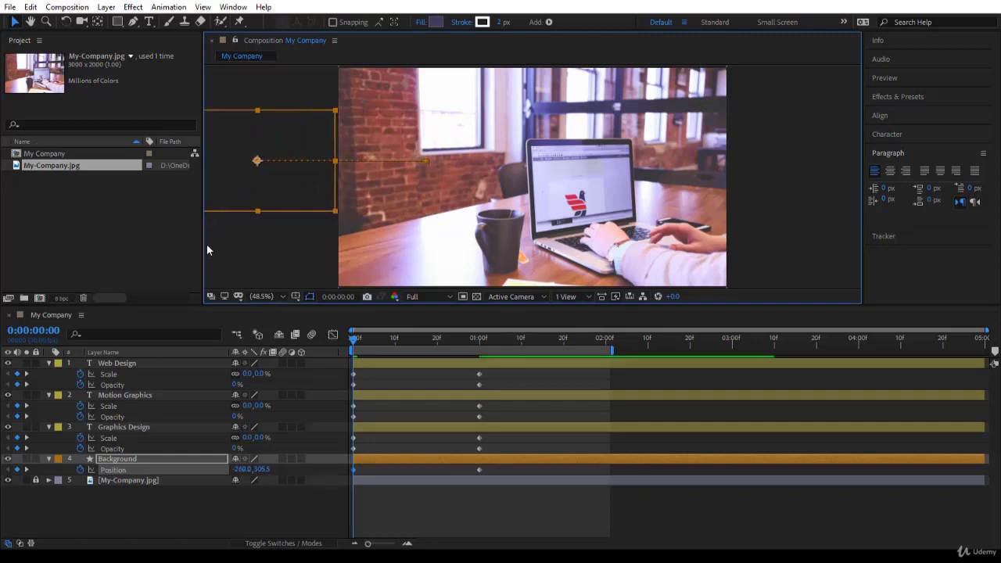
{"action": "key", "text": "space"}
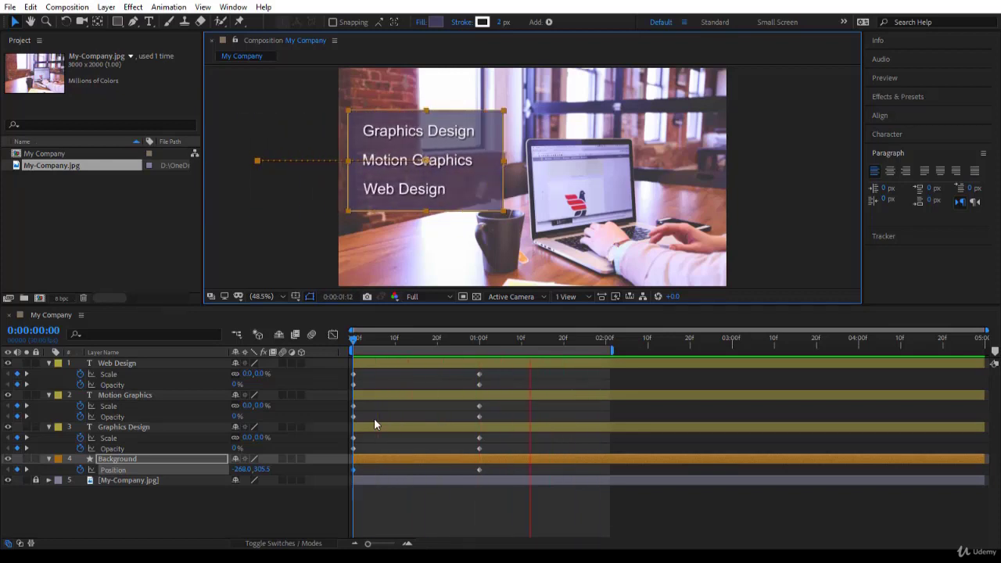
Move the Web Design Scale end keyframe from 1:00 to about frame 10 and preview
{"action": "left_click_drag", "start_coordinate": [352, 344], "coordinate": [517, 361]}
{"action": "left_click", "coordinate": [499, 373]}
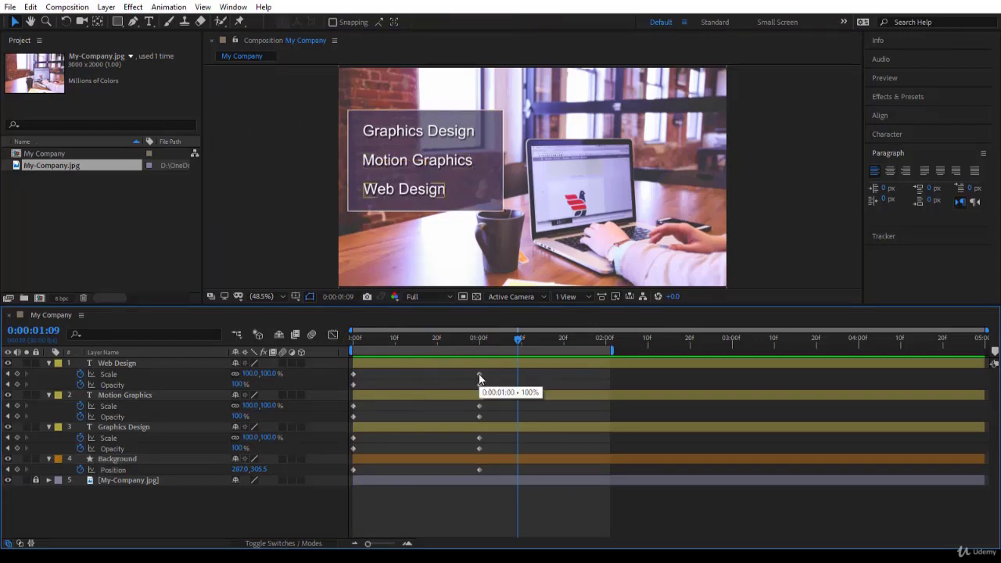
{"action": "left_click_drag", "start_coordinate": [479, 378], "coordinate": [395, 373]}
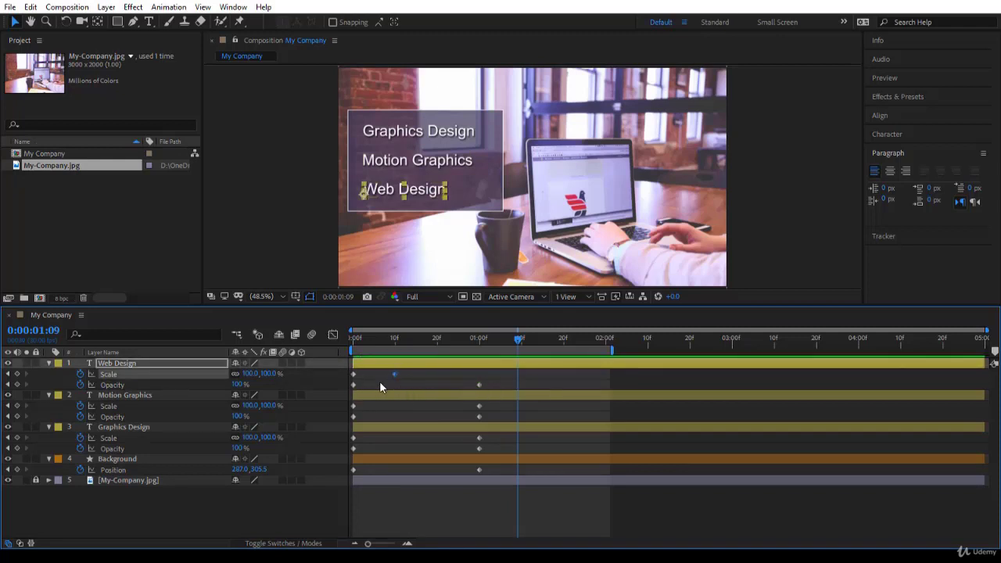
{"action": "key", "text": "space"}
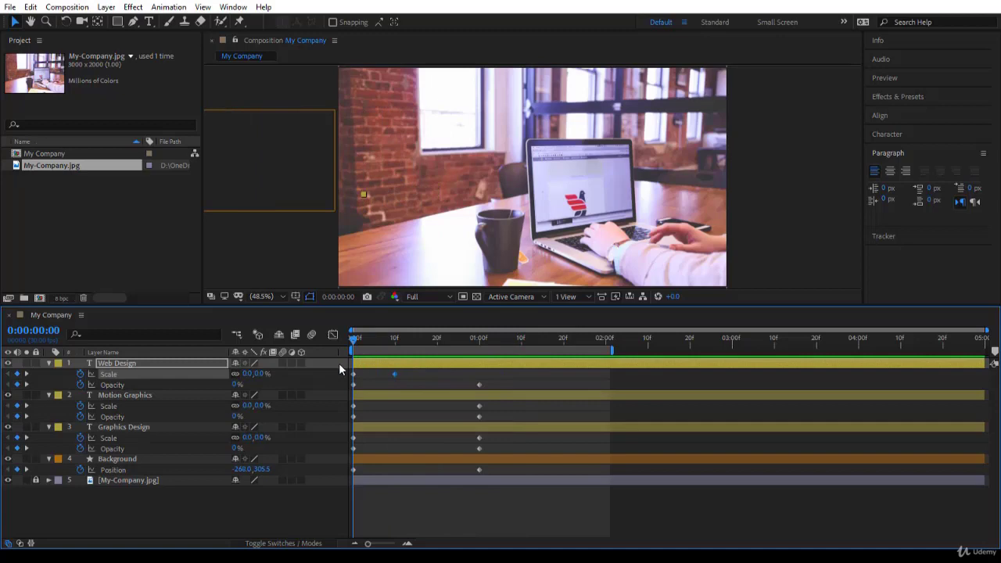
{"action": "key", "text": "space"}
{"action": "left_click", "coordinate": [176, 365]}
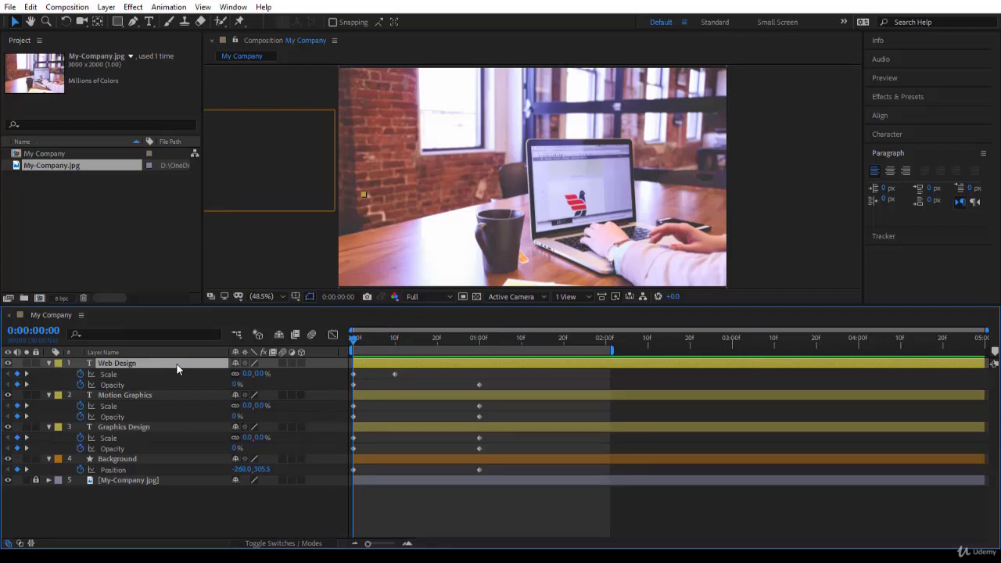
{"action": "key", "text": "space"}
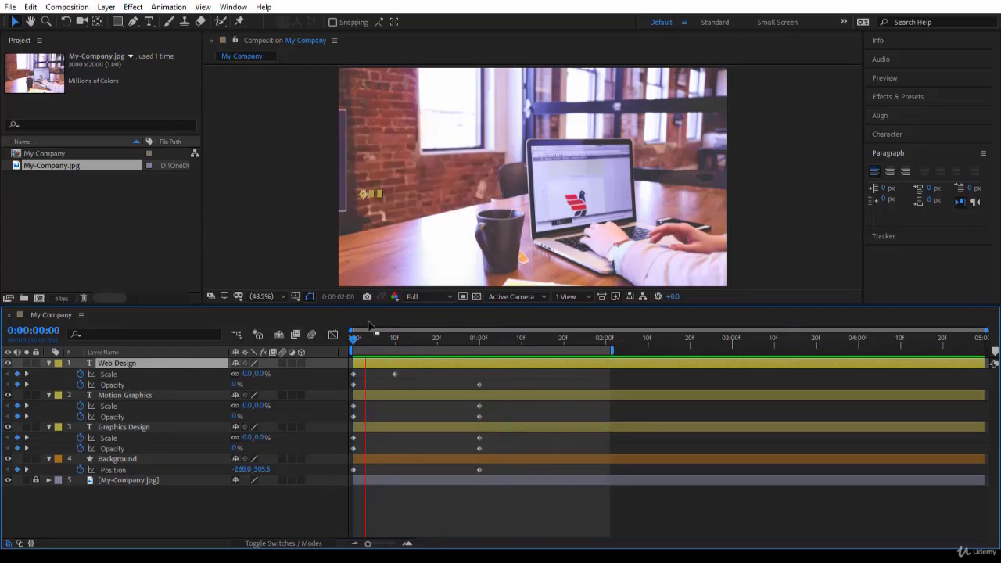
Restore the Web Design Scale keyframe to 1:00, then drag all one-second end keyframes earlier
{"action": "mouse_move", "coordinate": [394, 374]}
{"action": "left_mouse_down"}
{"action": "mouse_move", "coordinate": [468, 361]}
{"action": "mouse_move", "coordinate": [479, 374]}
{"action": "mouse_move", "coordinate": [494, 403]}
{"action": "mouse_move", "coordinate": [464, 474]}
{"action": "left_mouse_up"}
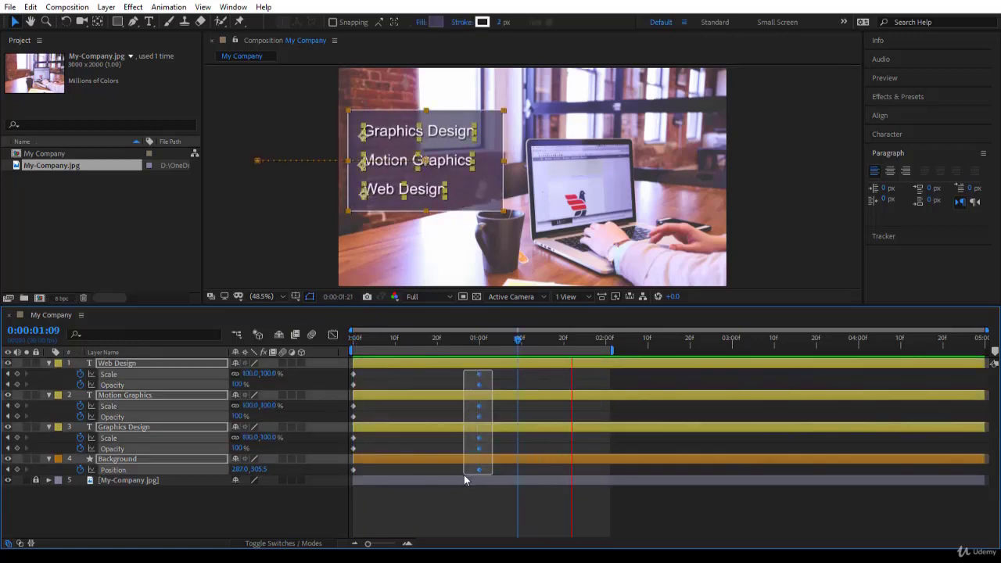
{"action": "left_click", "coordinate": [517, 340]}
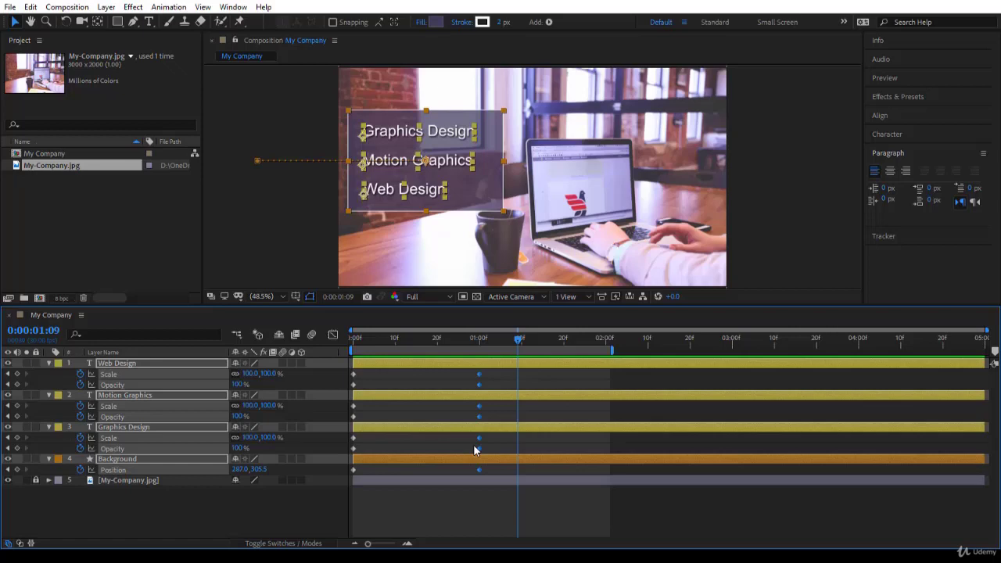
{"action": "left_click_drag", "start_coordinate": [479, 442], "coordinate": [415, 439]}
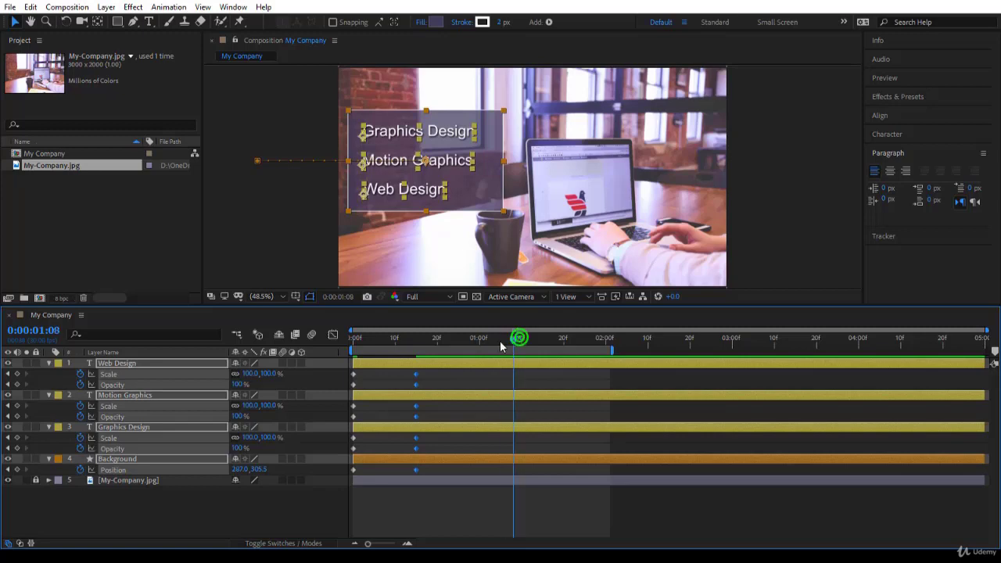
{"action": "left_click_drag", "start_coordinate": [521, 340], "coordinate": [420, 361]}
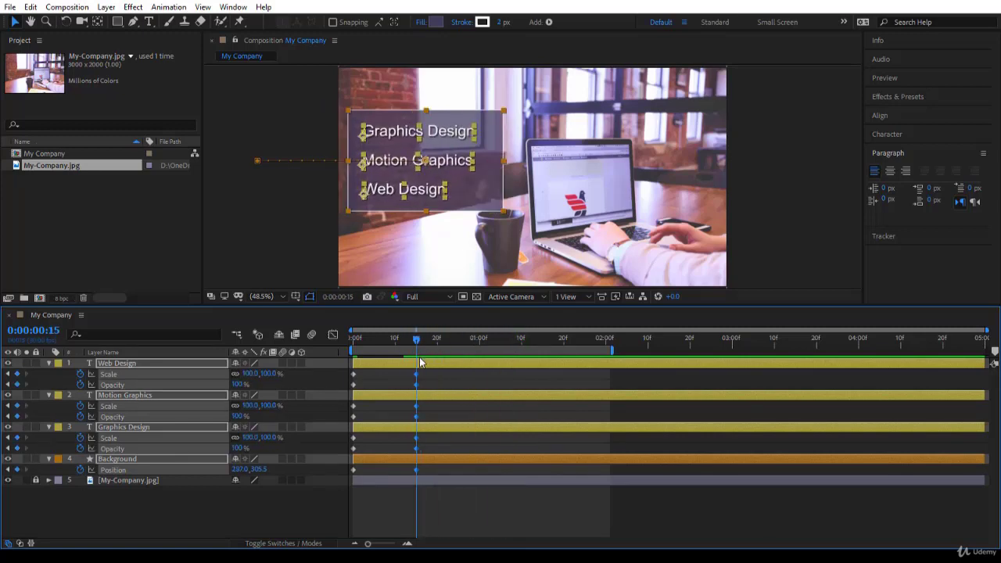
{"action": "left_click_drag", "start_coordinate": [417, 340], "coordinate": [455, 342]}
Go to frame 15 and snap all end keyframes to 0:00:00:15
{"action": "left_click", "coordinate": [56, 336]}
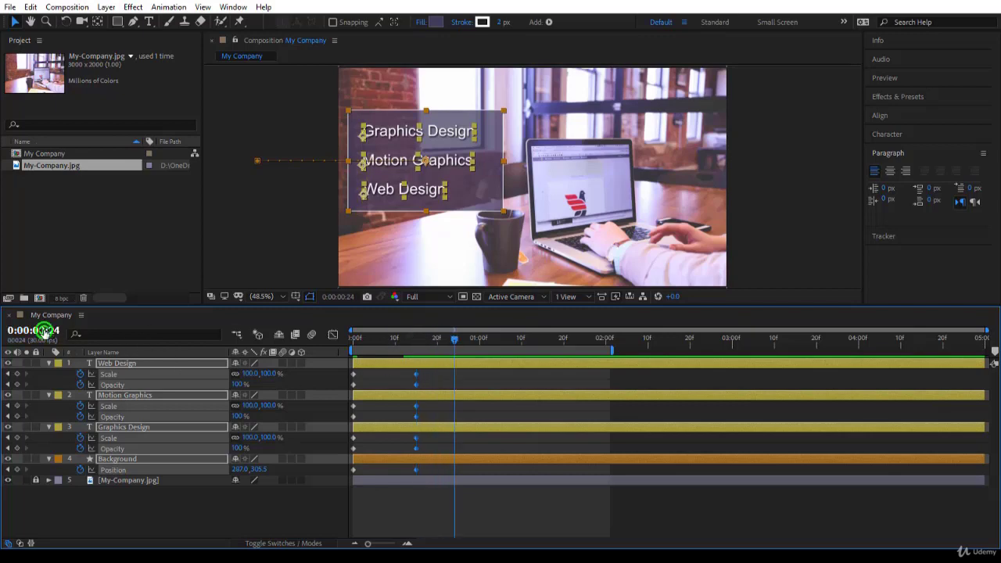
{"action": "type", "text": "15"}
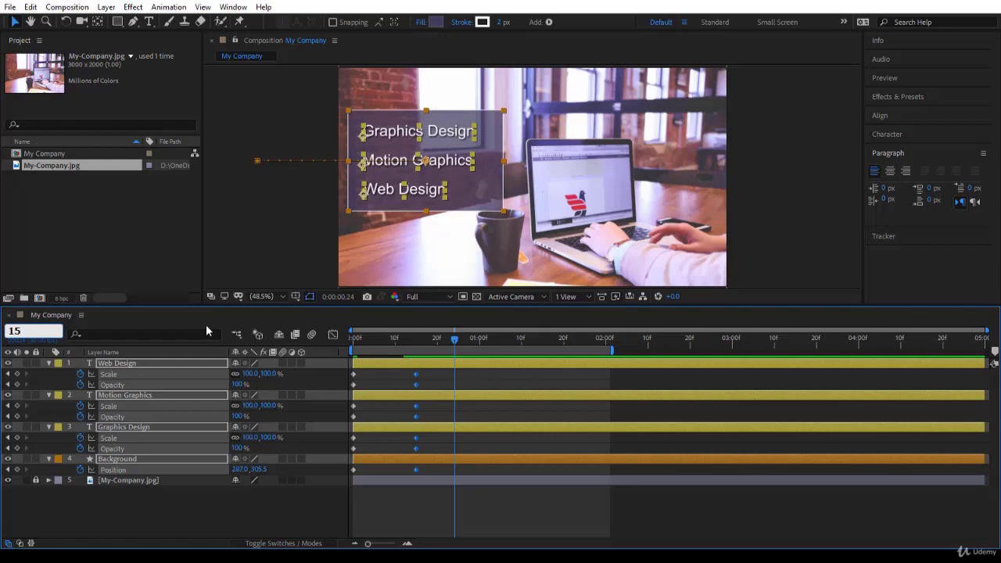
{"action": "key", "text": "Return"}
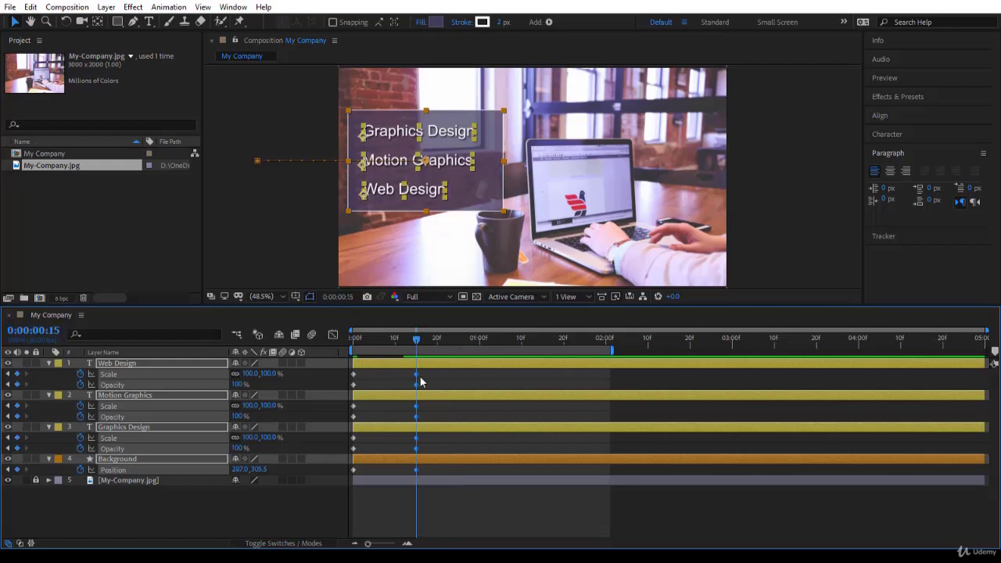
{"action": "mouse_move", "coordinate": [418, 375]}
{"action": "left_mouse_down"}
{"action": "mouse_move", "coordinate": [475, 387]}
{"action": "mouse_move", "coordinate": [417, 384]}
{"action": "left_mouse_up"}
Preview the 15-frame intro of the Background box and three titles from the first frame, then deselect everything
{"action": "left_click_drag", "start_coordinate": [416, 338], "coordinate": [277, 360]}
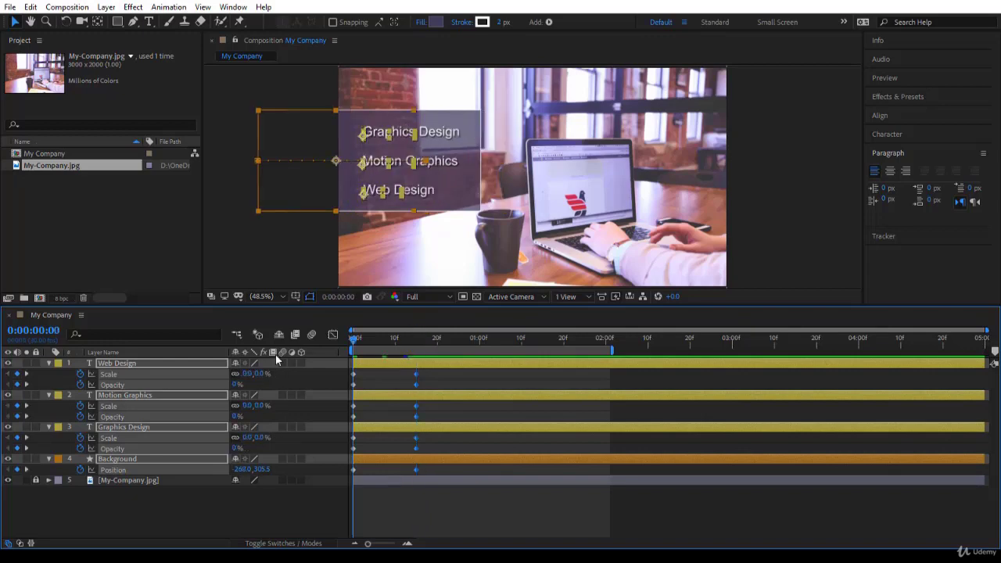
{"action": "key", "text": "space"}
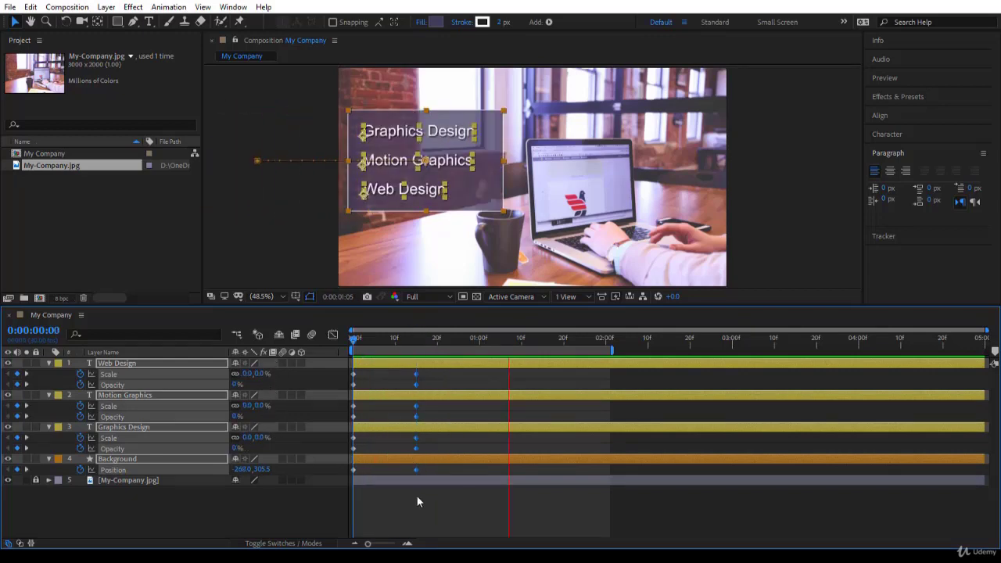
{"action": "left_click", "coordinate": [417, 496]}
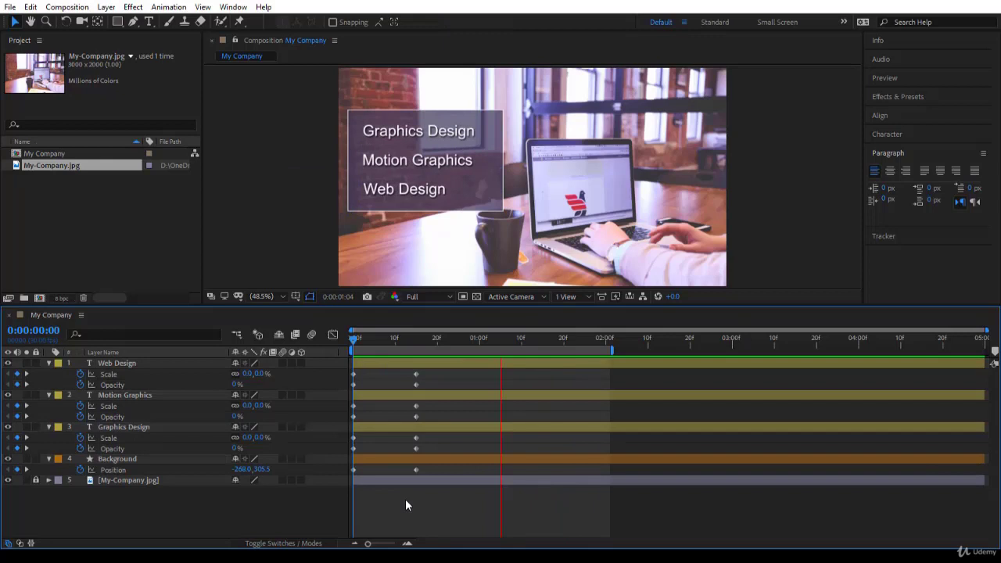